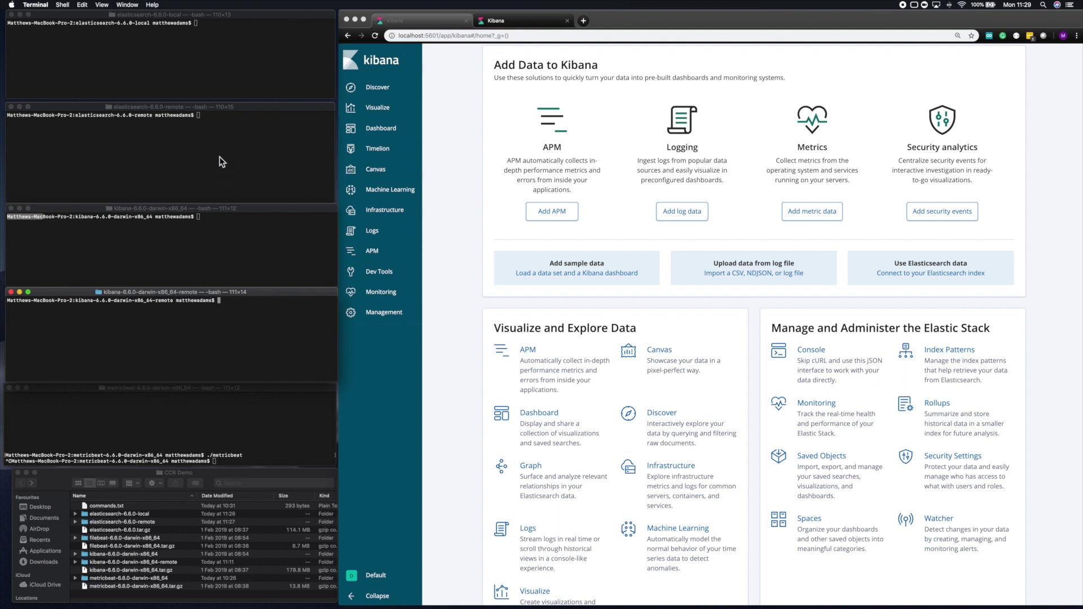
- Start Elasticsearch as local-cluster, and start the remote cluster on transport port 9400 and HTTP port 9201
{"action": "left_click", "coordinate": [185, 49]}
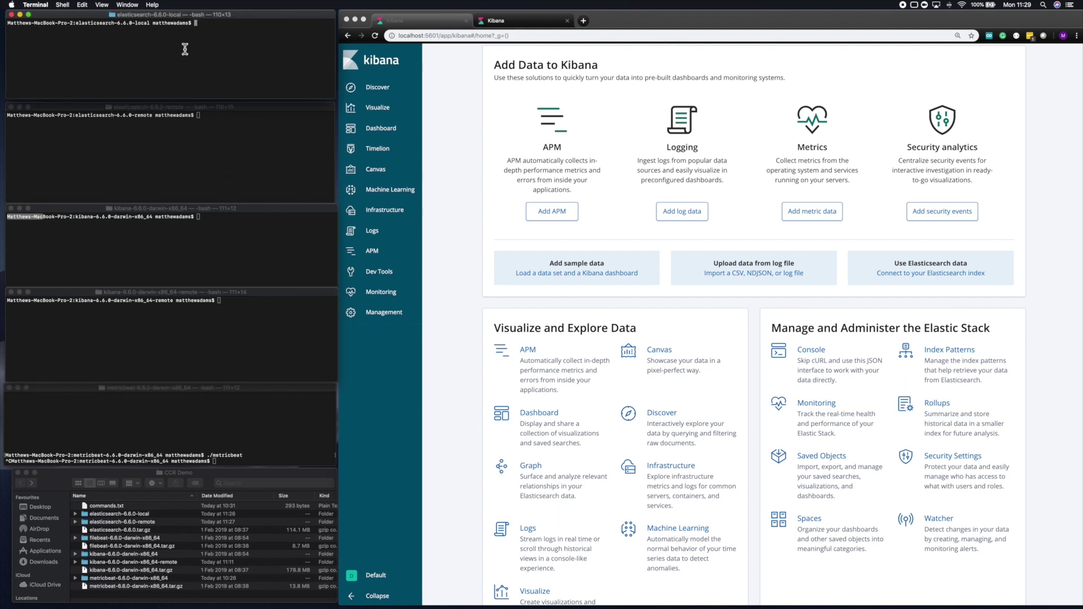
{"action": "type", "text": "./bin/elasticsearch -E cluster.name=local-cluster"}
{"action": "key", "text": "Return"}
{"action": "left_click", "coordinate": [204, 133]}
{"action": "type", "text": "./bin/elasticsearch -E transport.port=9400 -E http.port=9201 -E cluster.name=remote-cluster"}
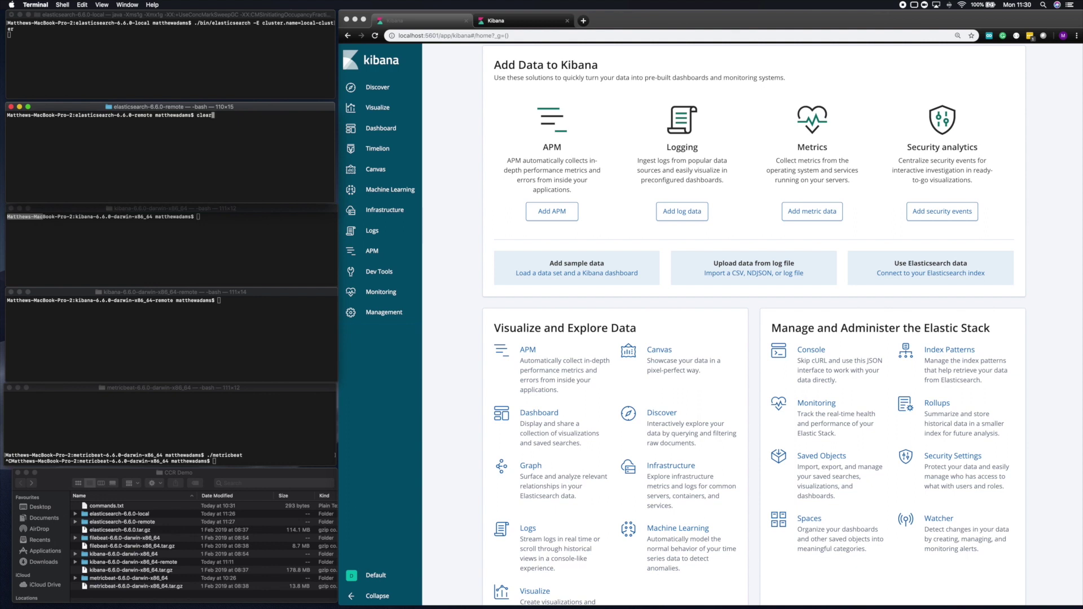
{"action": "key", "text": "Return"}
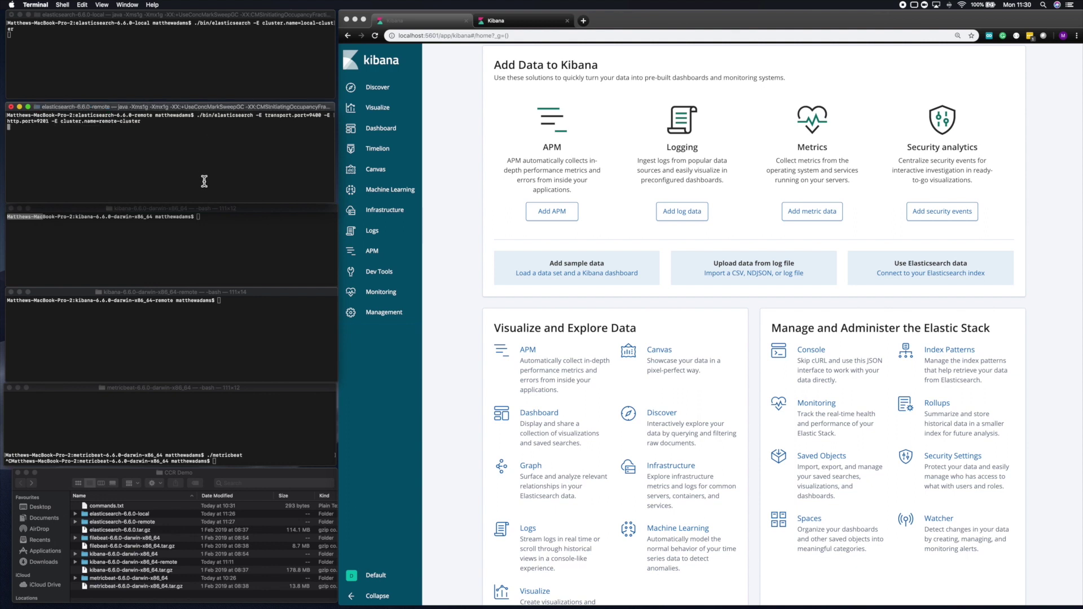
- Start the local and remote Kibana servers with ./bin/kibana, then open Kibana's Management page
{"action": "left_click", "coordinate": [217, 242]}
{"action": "type", "text": "clear"}
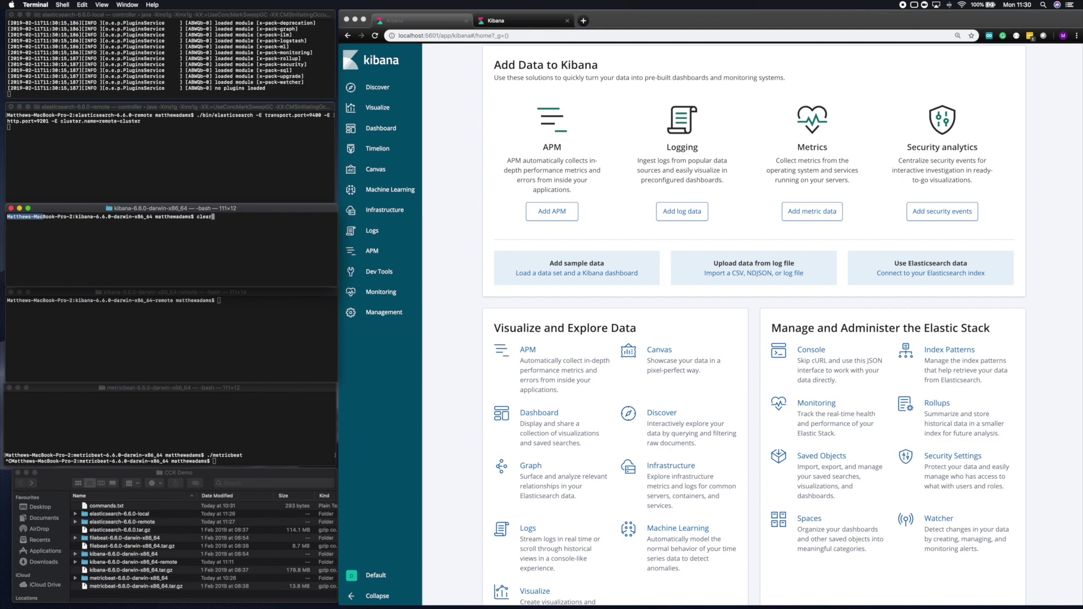
{"action": "key", "text": "Up"}
{"action": "key", "text": "Return"}
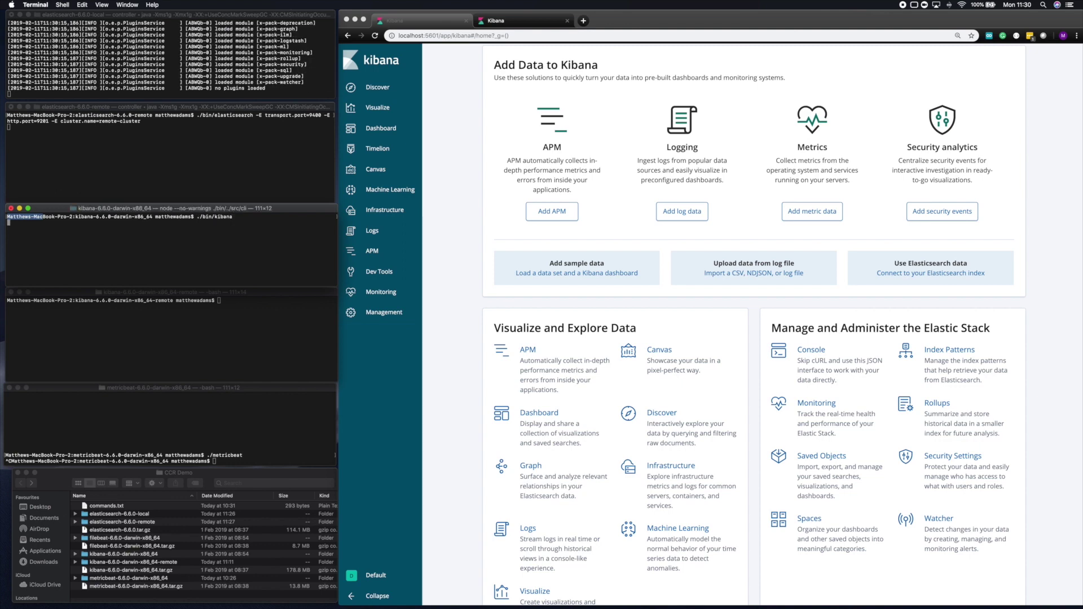
{"action": "left_click", "coordinate": [235, 315]}
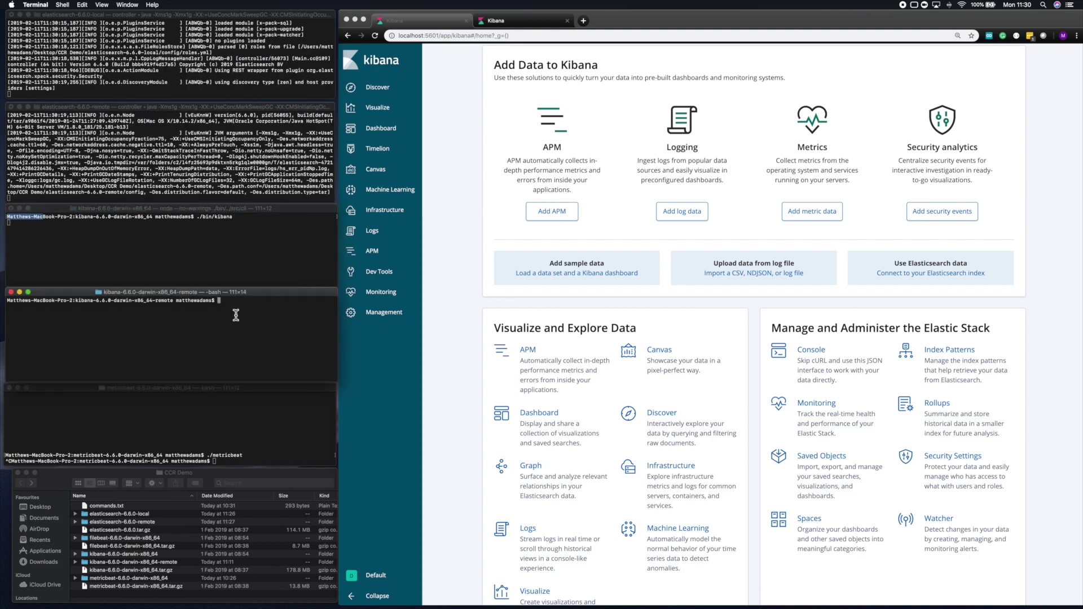
{"action": "type", "text": "./bin/kibana"}
{"action": "key", "text": "Return"}
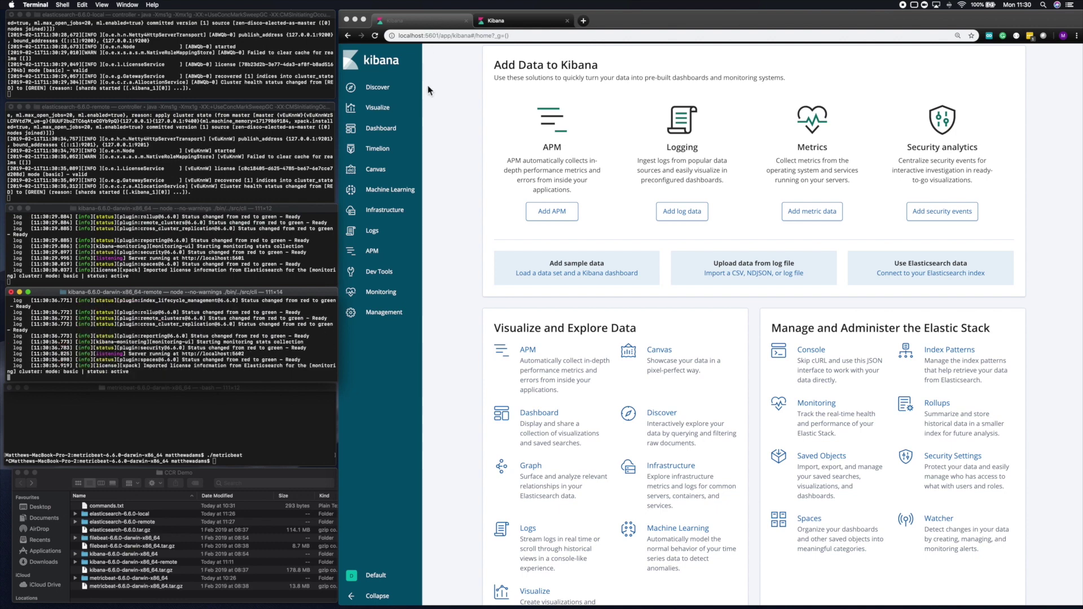
{"action": "left_click", "coordinate": [391, 311]}
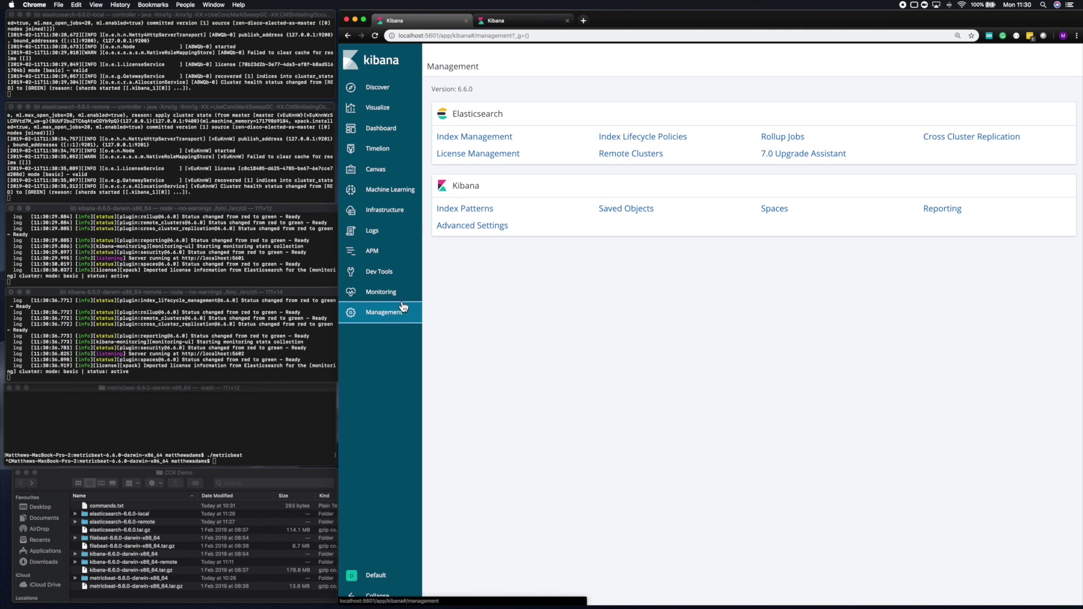
- Start the 30-day trial license on the port 5601 Kibana, opting in to usage statistics
{"action": "left_click", "coordinate": [472, 162]}
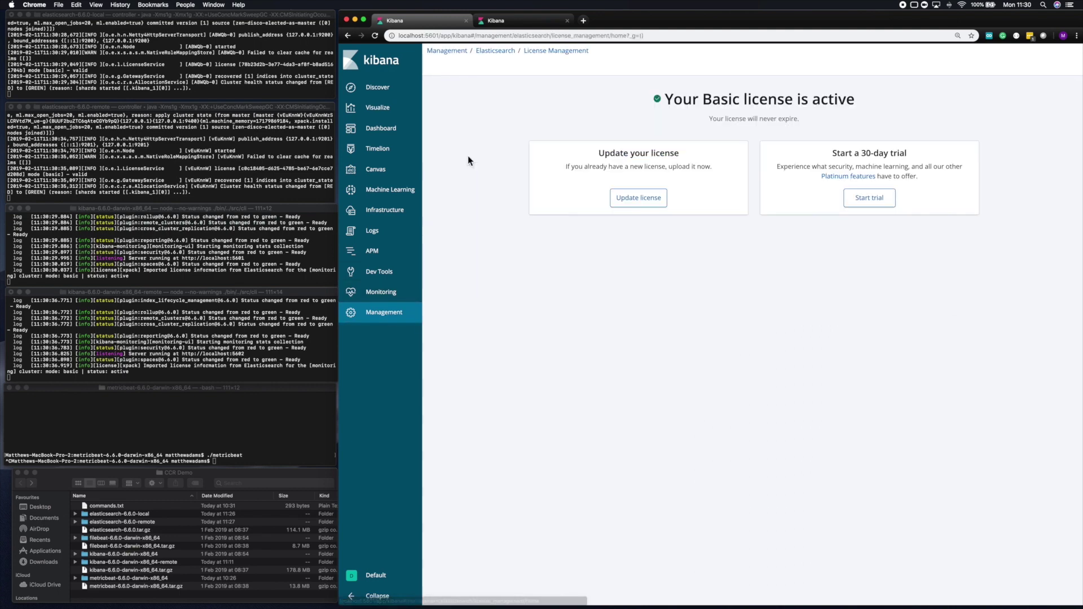
{"action": "left_click", "coordinate": [865, 204]}
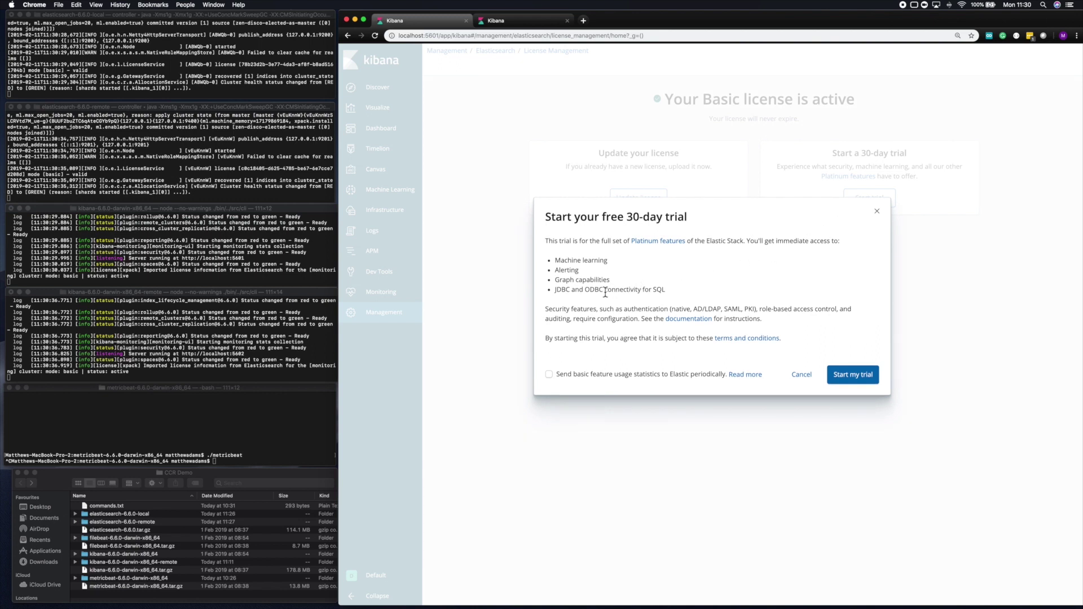
{"action": "left_click", "coordinate": [549, 375]}
{"action": "left_click", "coordinate": [853, 375]}
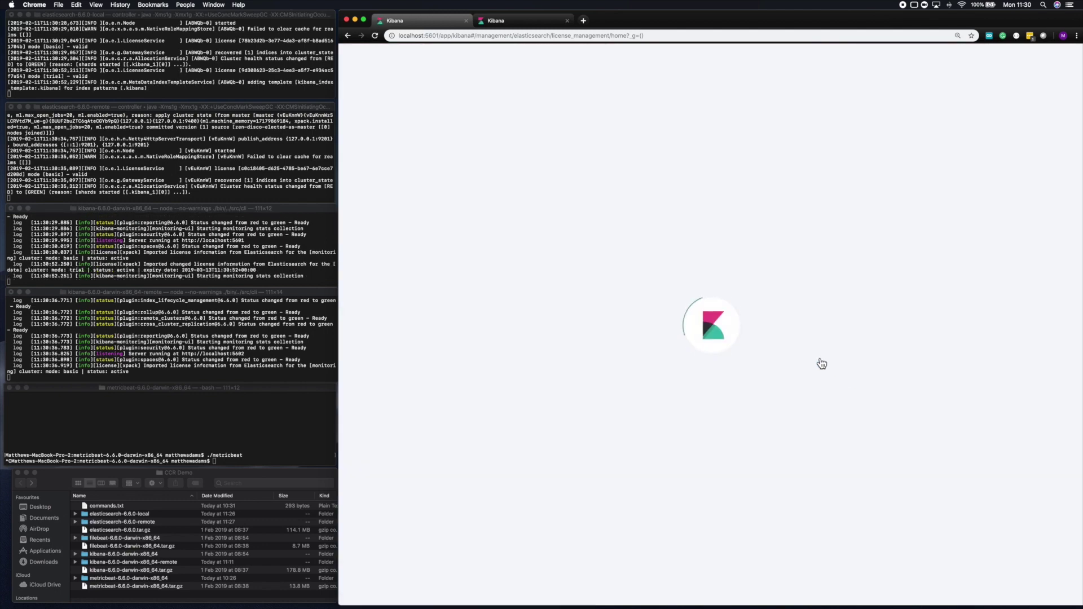
- Start the same 30-day trial with usage statistics on the port 5602 Kibana, then return to 5601
{"action": "left_click", "coordinate": [505, 22]}
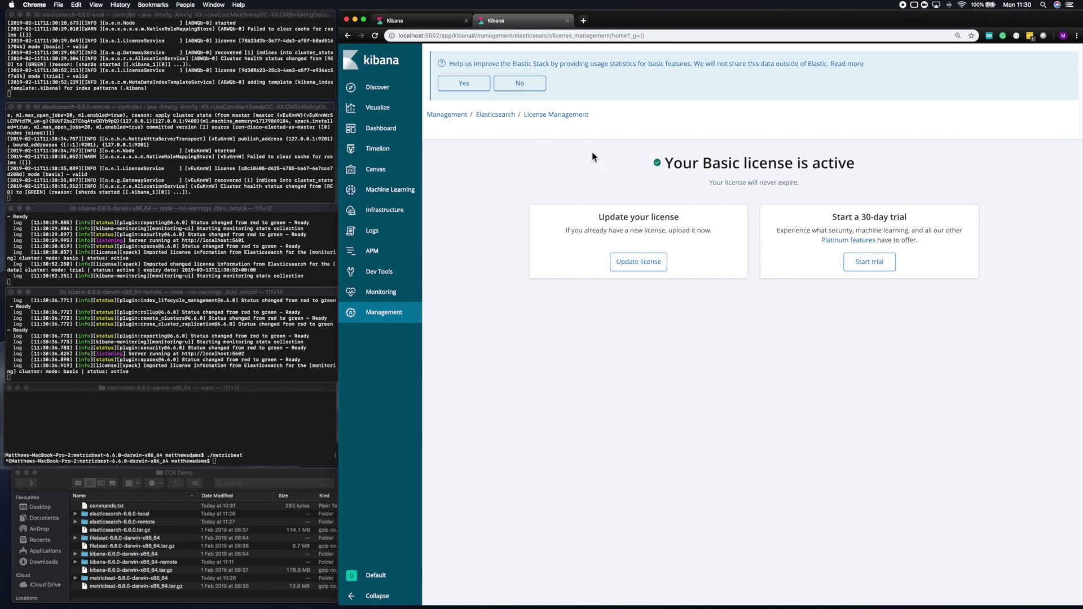
{"action": "left_click", "coordinate": [866, 268]}
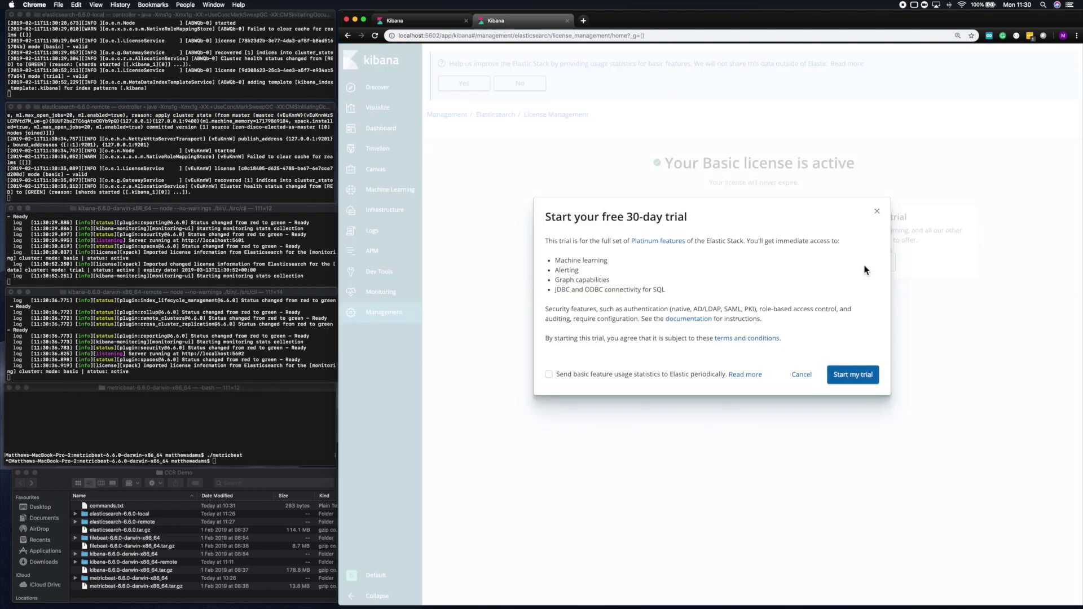
{"action": "left_click", "coordinate": [558, 381]}
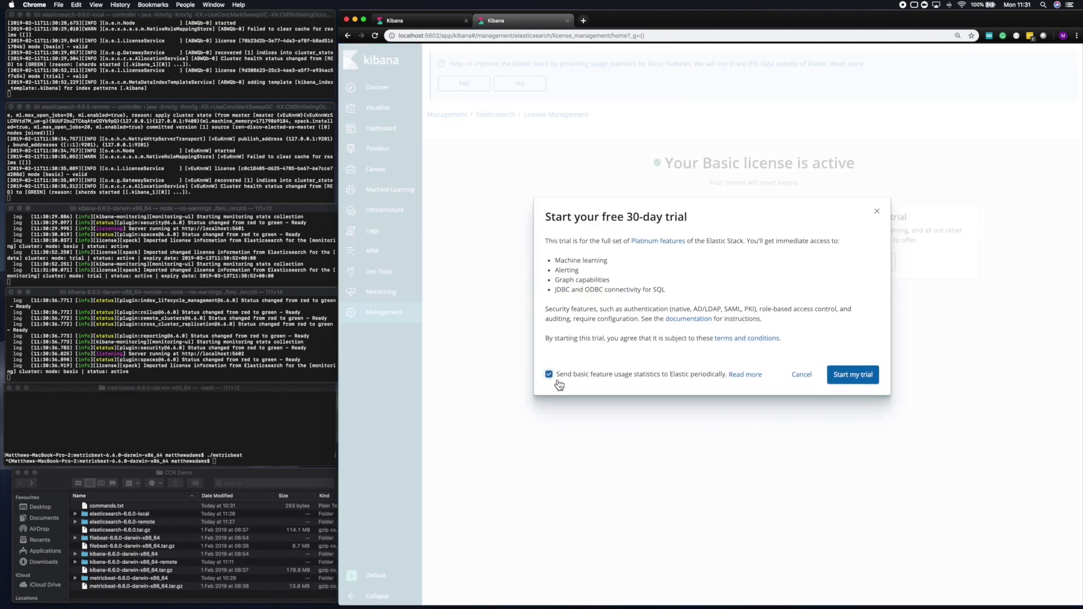
{"action": "left_click", "coordinate": [851, 376]}
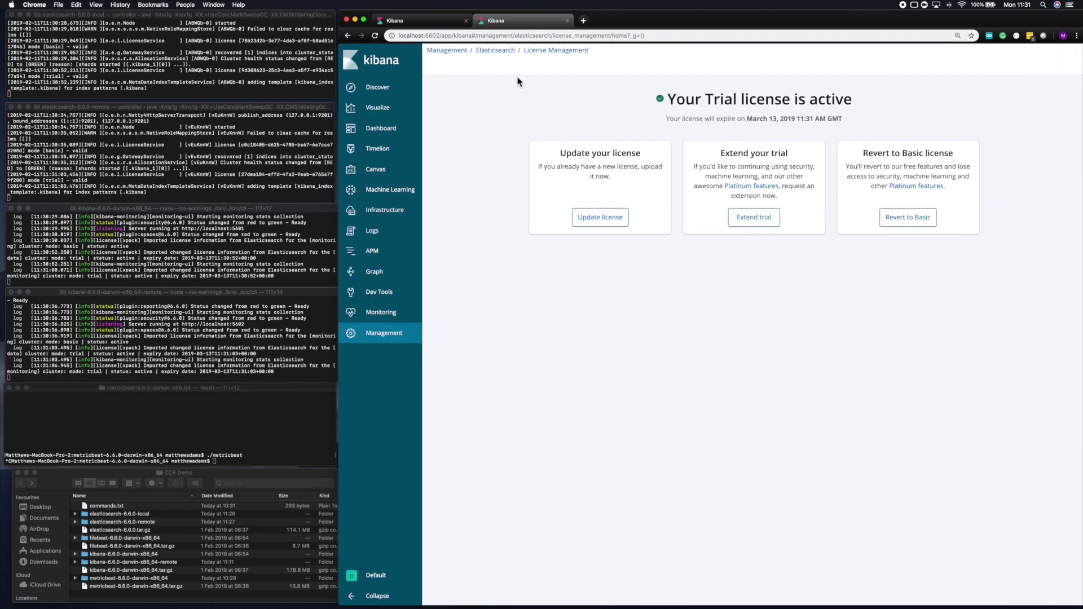
{"action": "left_click", "coordinate": [428, 22]}
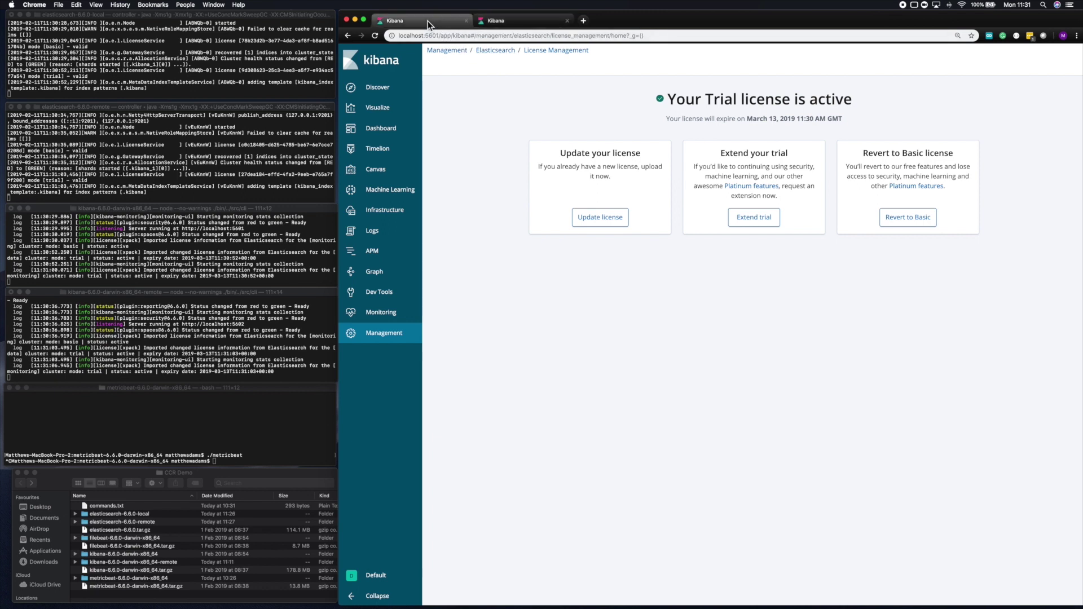
- Go to Management > Cross Cluster Replication and begin a new auto-follow pattern
{"action": "left_click", "coordinate": [395, 333]}
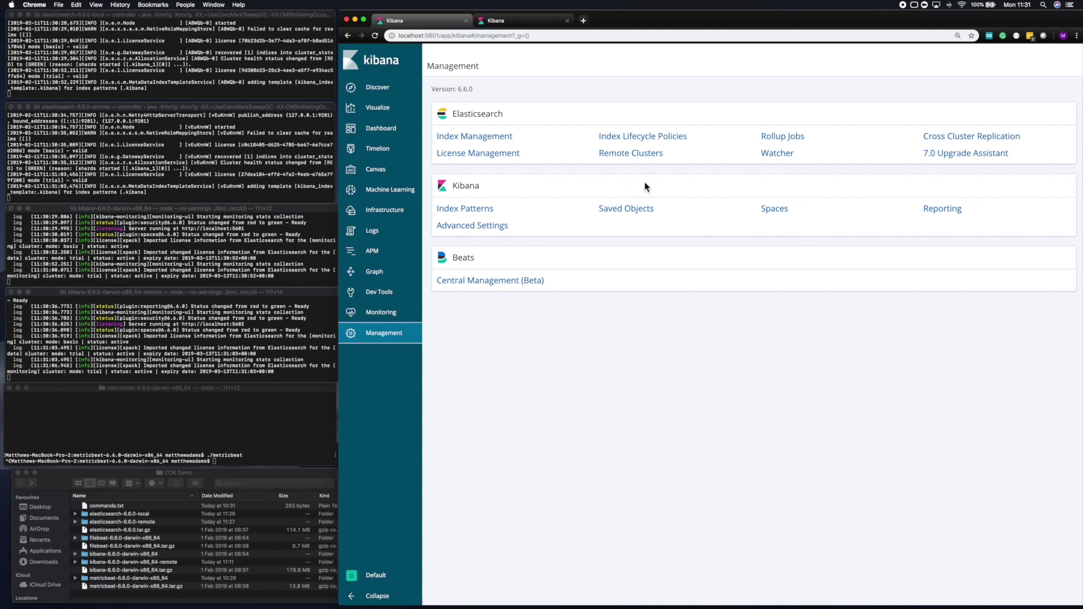
{"action": "left_click", "coordinate": [983, 137]}
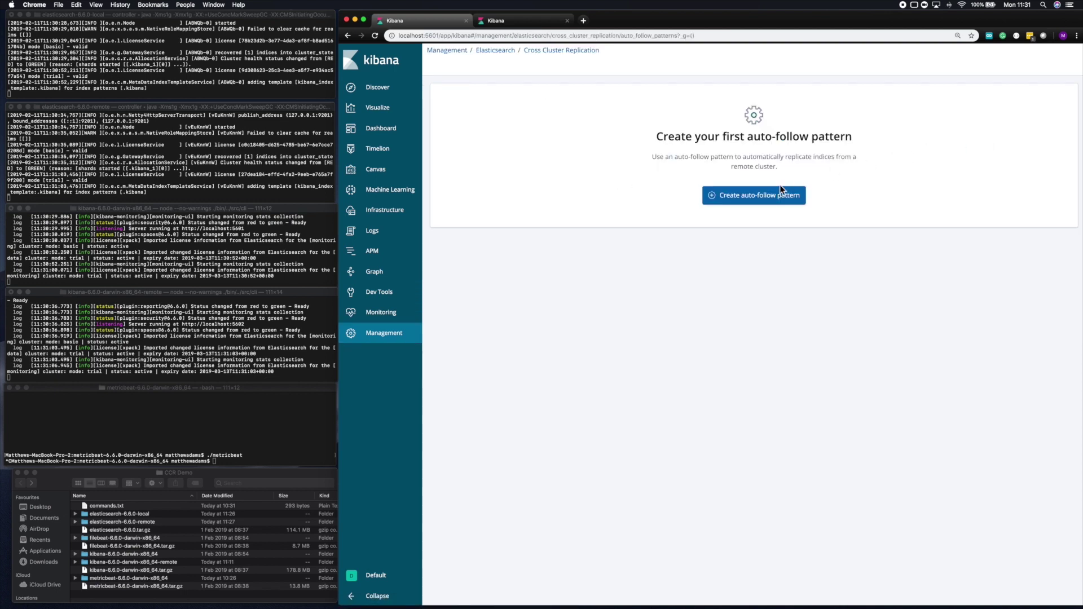
{"action": "left_click", "coordinate": [751, 201]}
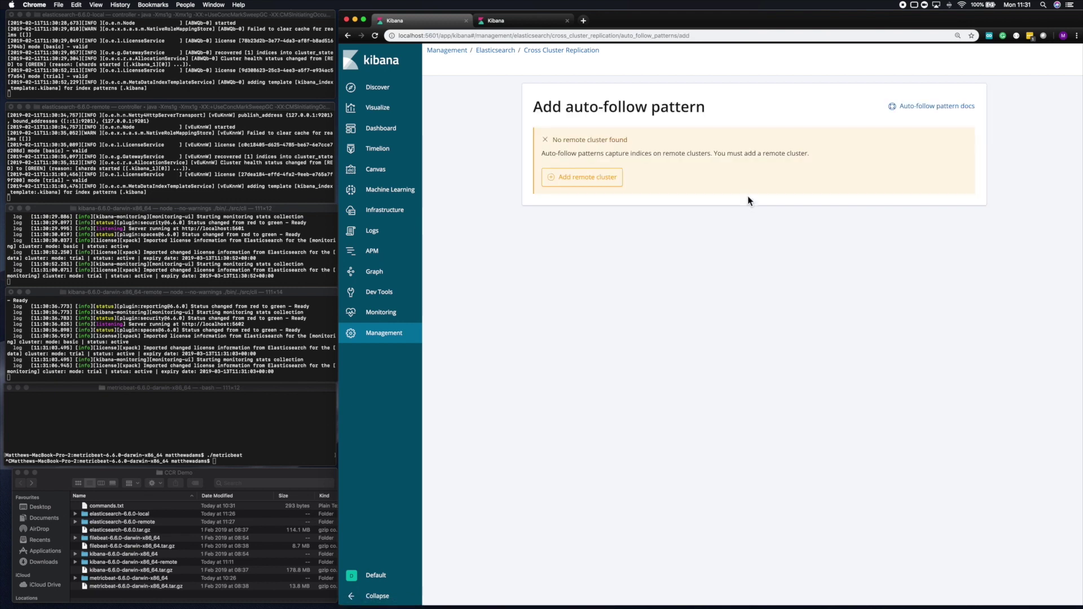
- Add and save a remote cluster named 'remote' with seed node localhost:9400
{"action": "left_click", "coordinate": [571, 183]}
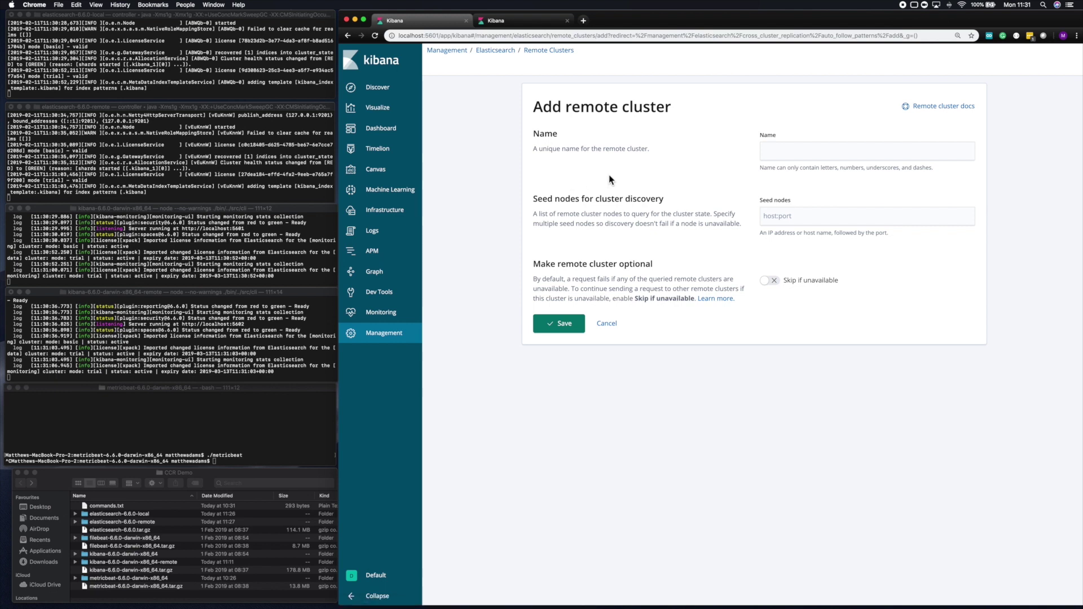
{"action": "left_click", "coordinate": [777, 156]}
{"action": "type", "text": "remote"}
{"action": "left_click", "coordinate": [788, 220]}
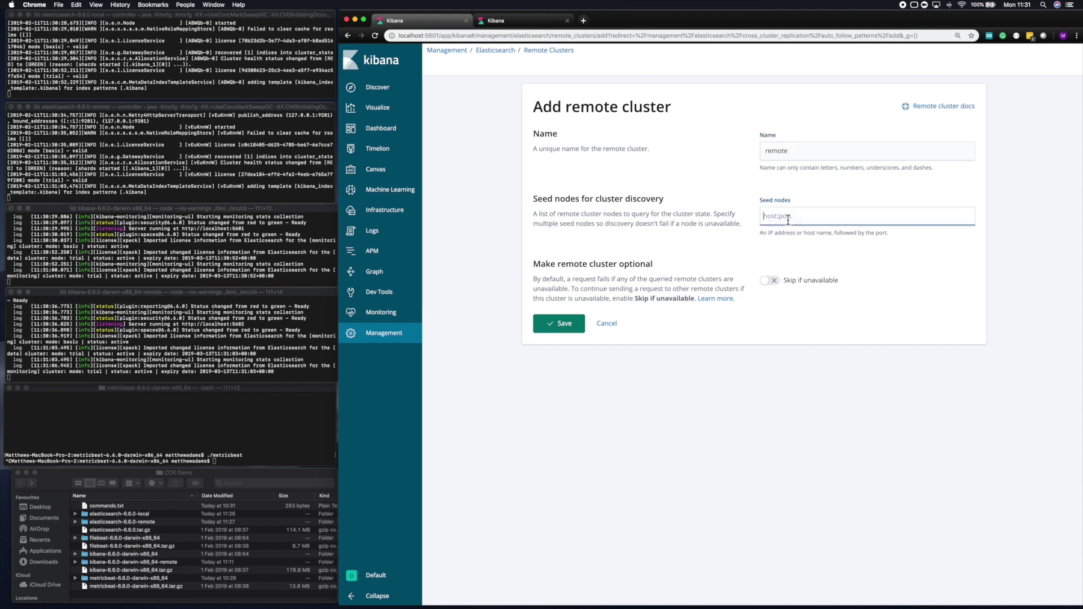
{"action": "type", "text": "localhost:9400"}
{"action": "left_click", "coordinate": [561, 330]}
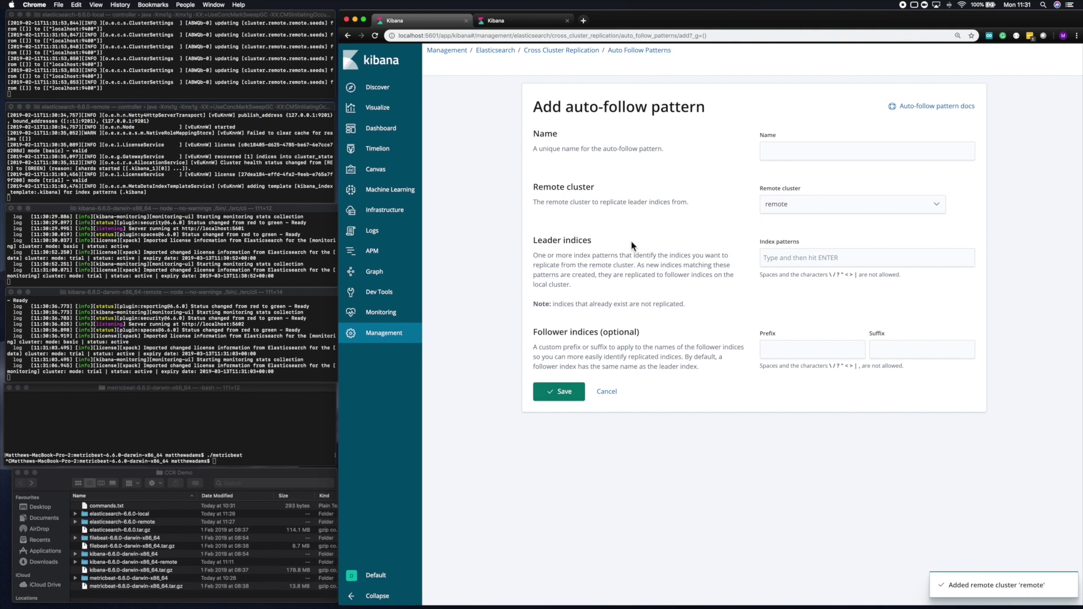
- Create auto-follow pattern 'metricbeat' with leader pattern metricbeat* and prefix rep-, then view follower indices
{"action": "left_click", "coordinate": [792, 156]}
{"action": "type", "text": "metricbeat"}
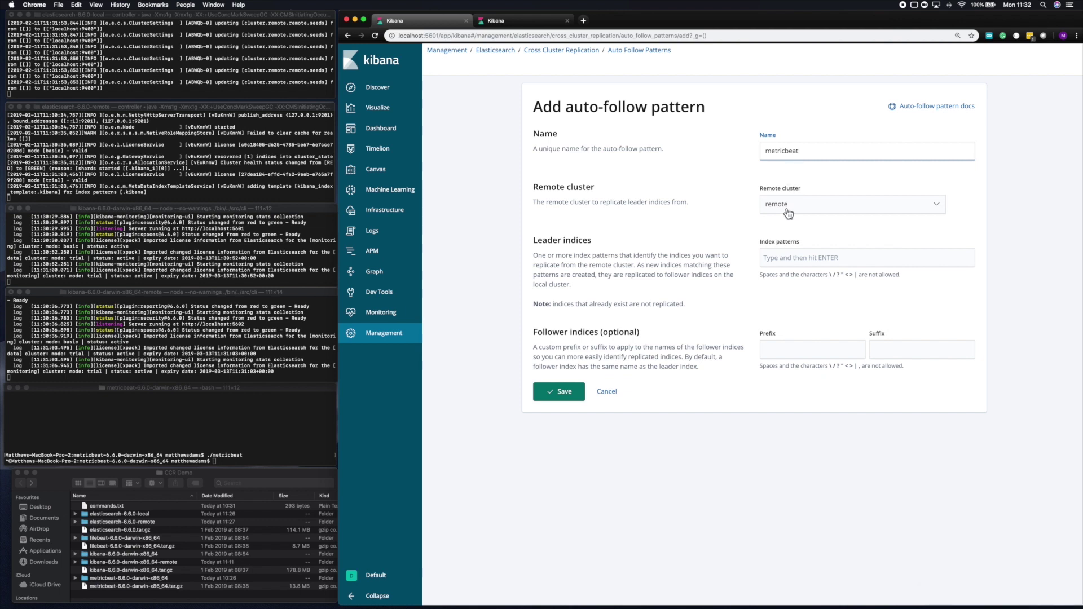
{"action": "left_click", "coordinate": [778, 258]}
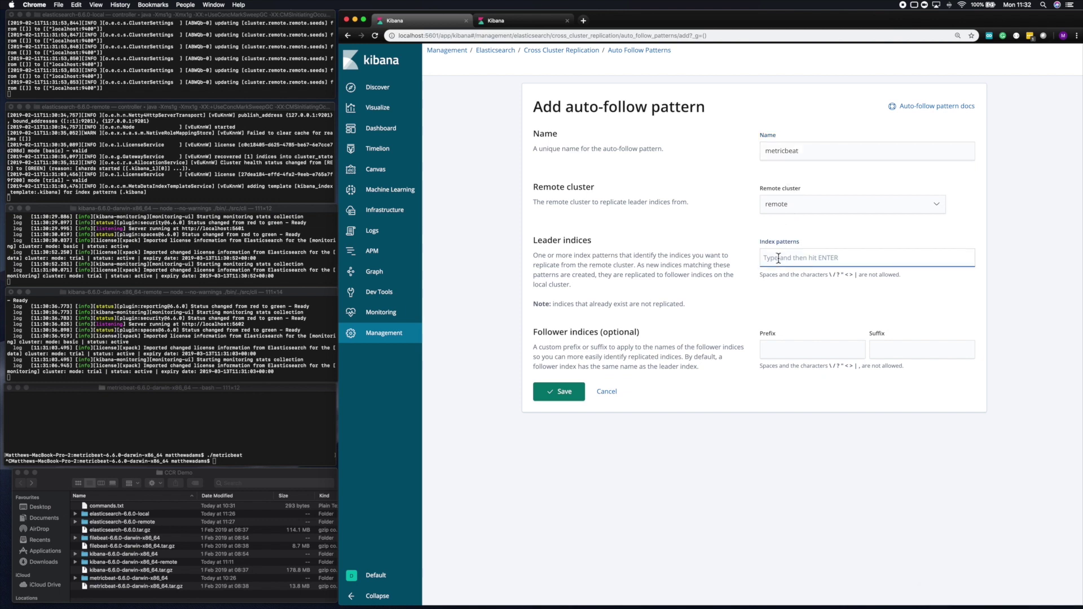
{"action": "type", "text": "metricbeat*"}
{"action": "left_click", "coordinate": [779, 349]}
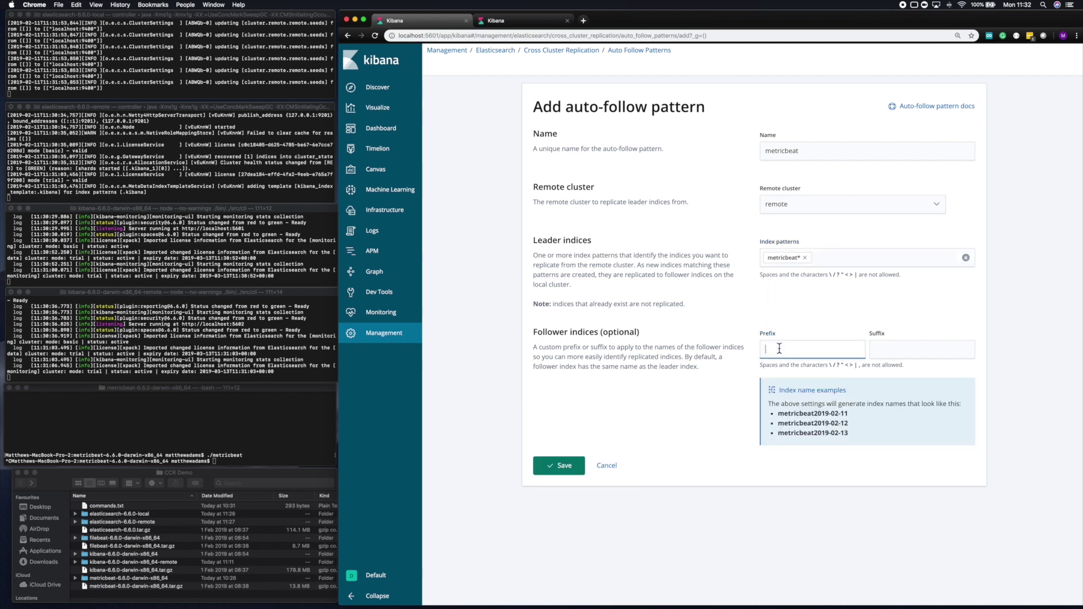
{"action": "type", "text": "rep-"}
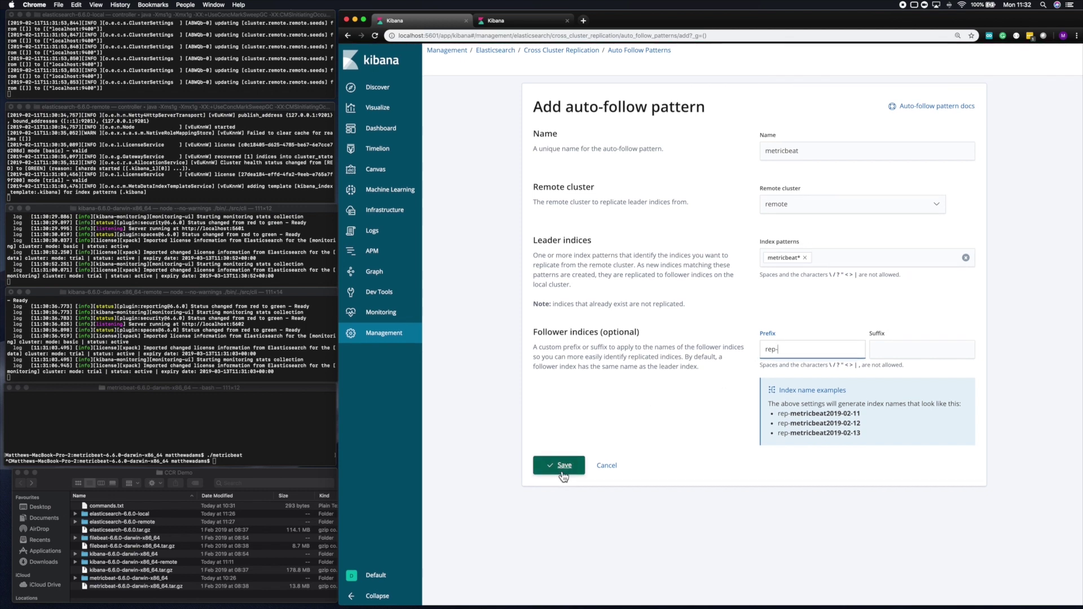
{"action": "left_click", "coordinate": [562, 465]}
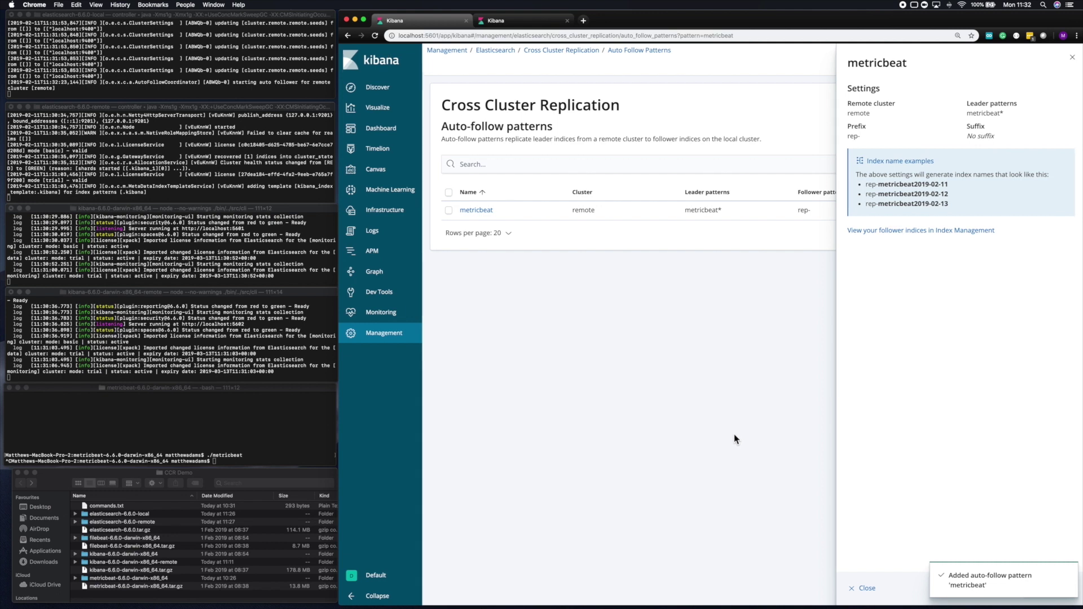
{"action": "left_click", "coordinate": [906, 232]}
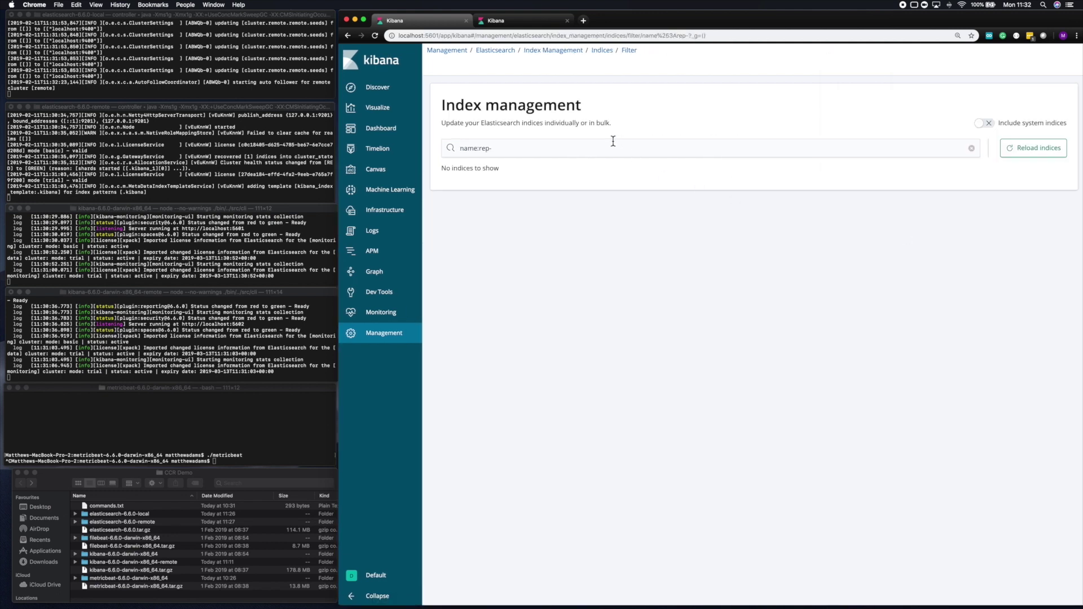
- On the port 5602 Kibana, open Management > Index Management, which lists no indices yet
{"action": "left_click", "coordinate": [521, 22]}
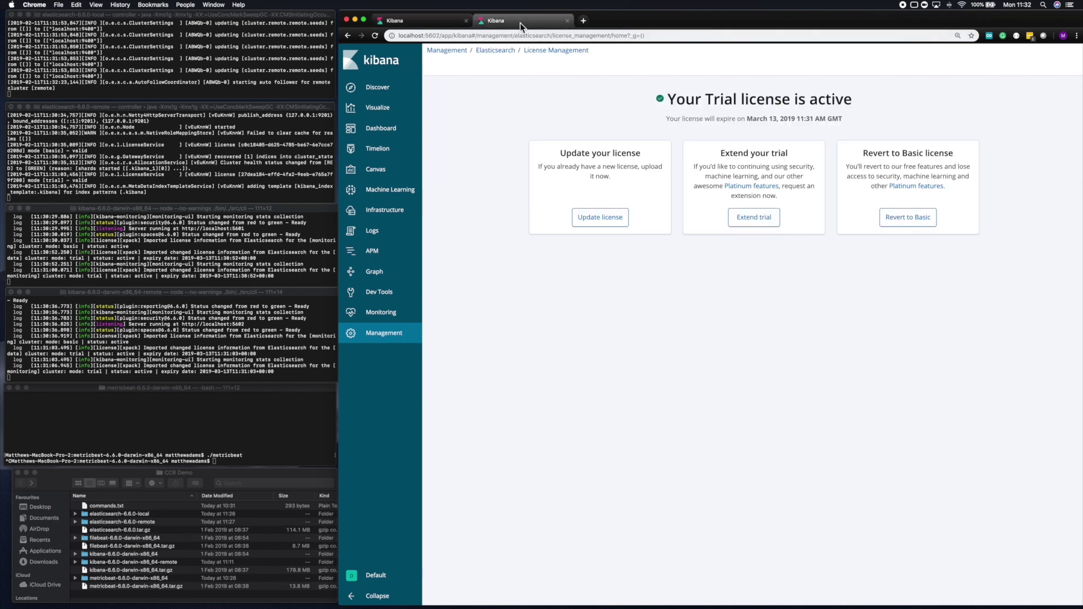
{"action": "left_click", "coordinate": [398, 335]}
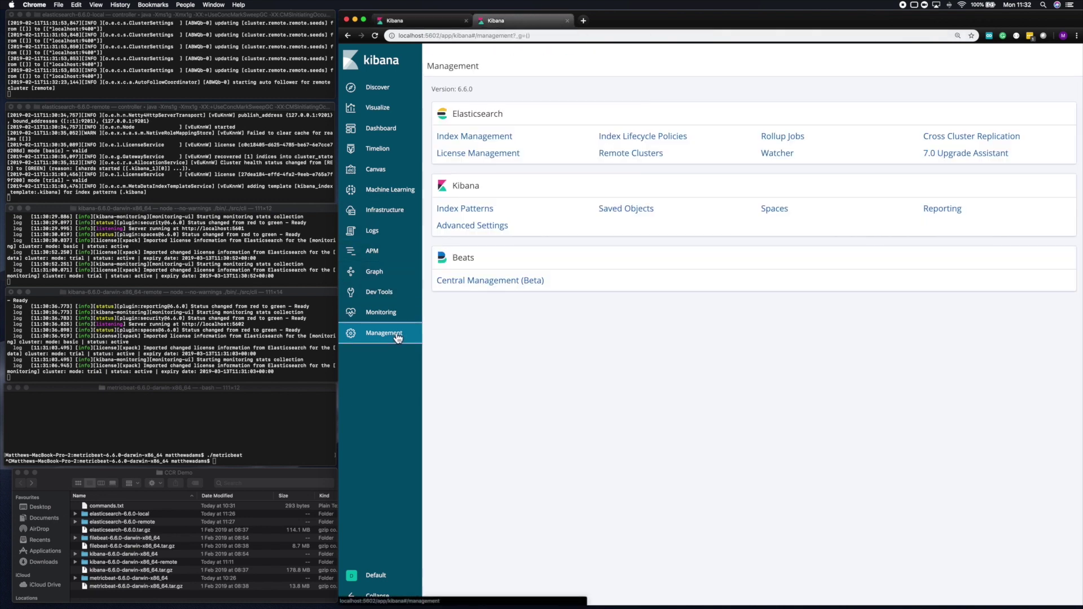
{"action": "left_click", "coordinate": [478, 138]}
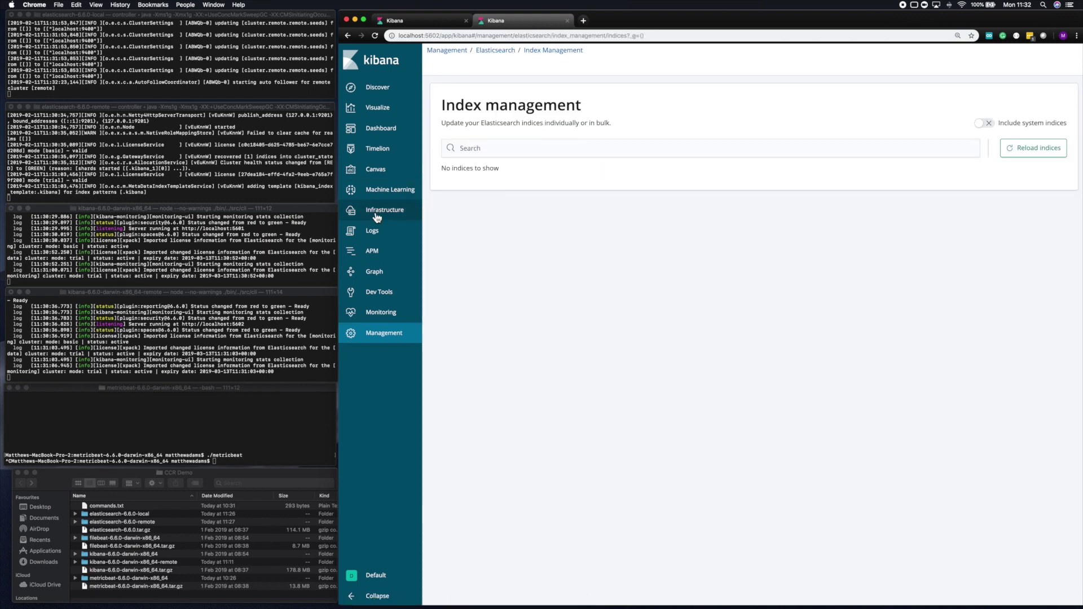
{"action": "left_click", "coordinate": [209, 435]}
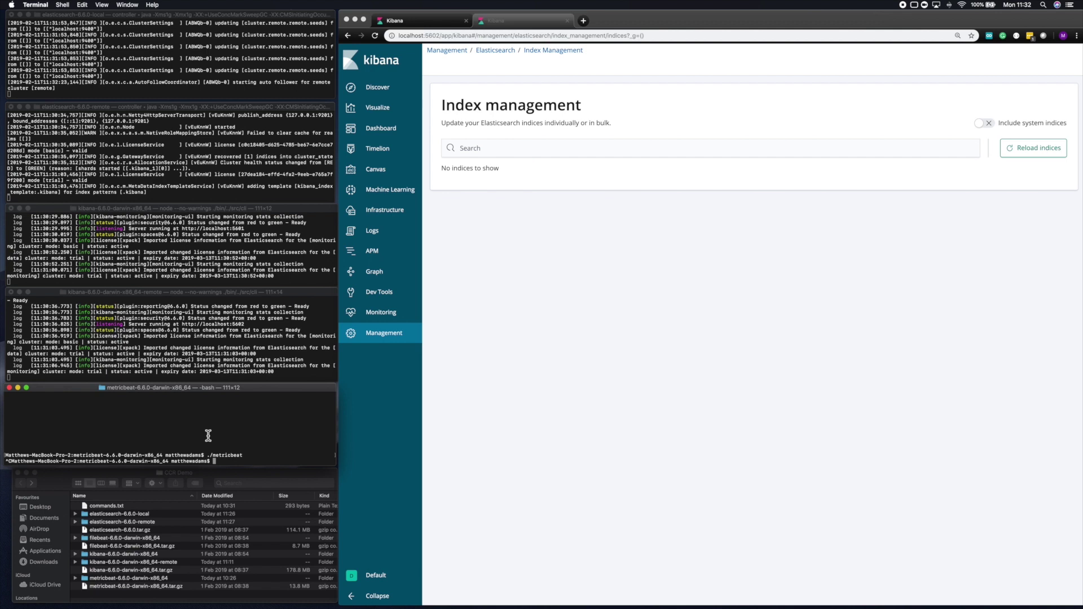
- Rerun ./metricbeat from the terminal history to start shipping data
{"action": "key", "text": "Up"}
{"action": "key", "text": "Return"}
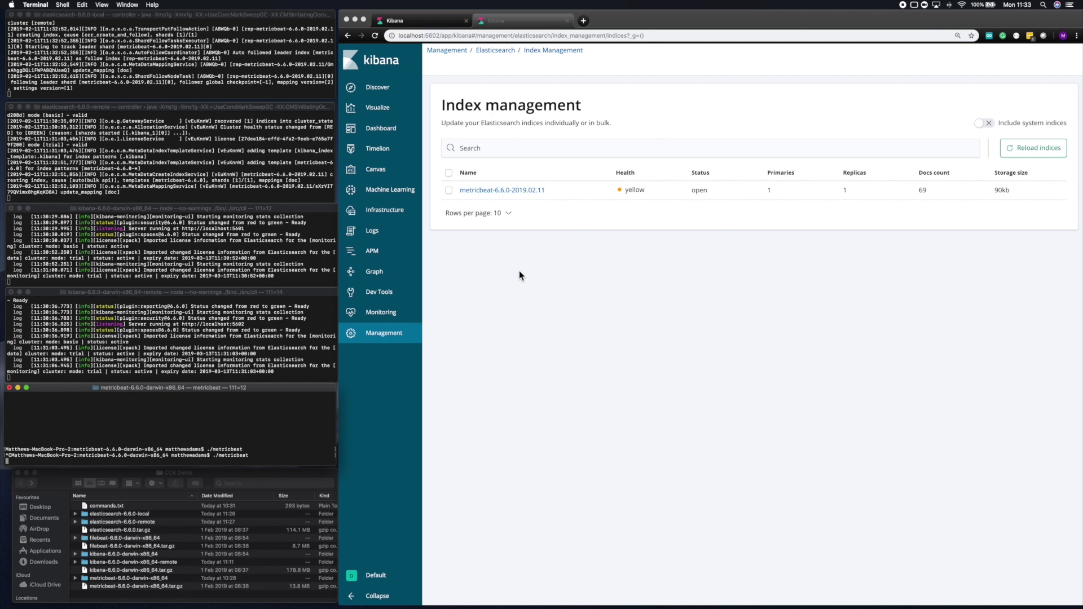
- On the port 5601 Kibana, review the rep-metricbeat-6.6.0-2019.02.11 follower index summary, then close it
{"action": "left_click", "coordinate": [418, 19]}
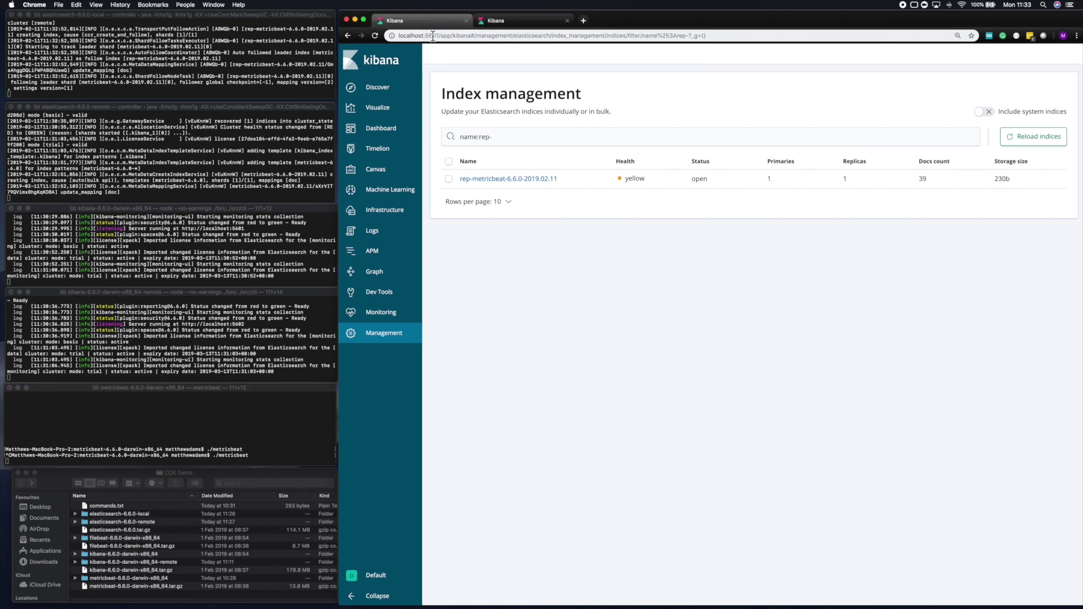
{"action": "left_click", "coordinate": [486, 182]}
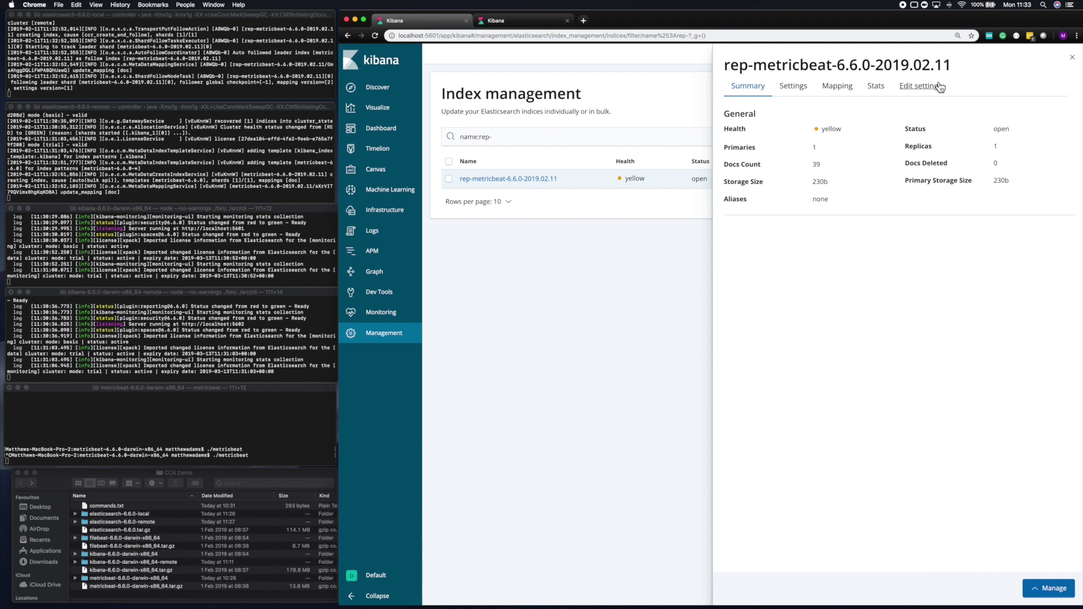
{"action": "left_click", "coordinate": [1072, 57]}
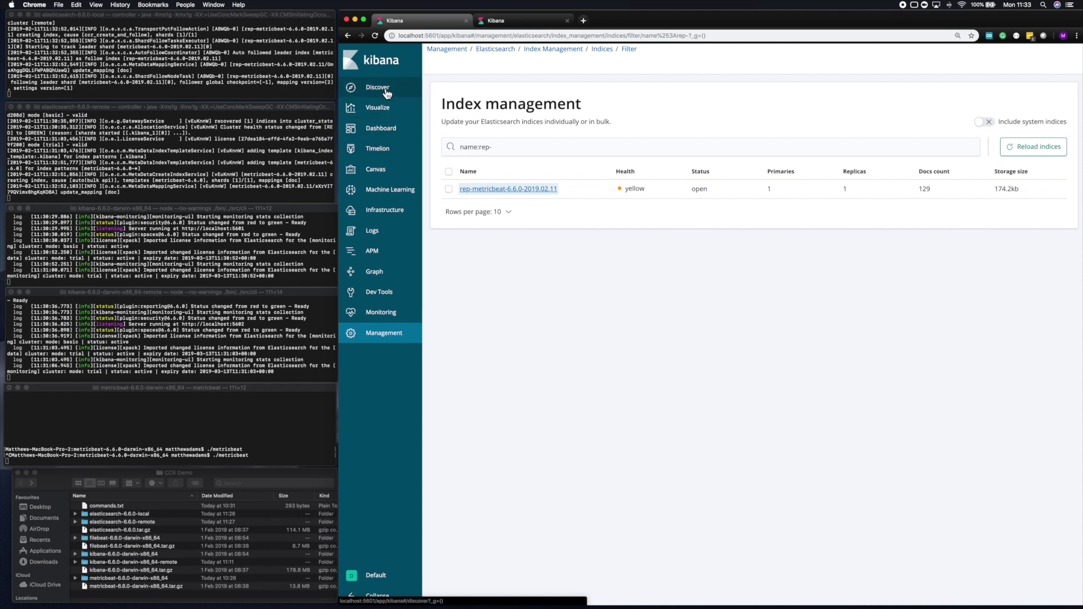
- Start a new index pattern and enter rep-metricbeat* as its name
{"action": "left_click", "coordinate": [391, 343]}
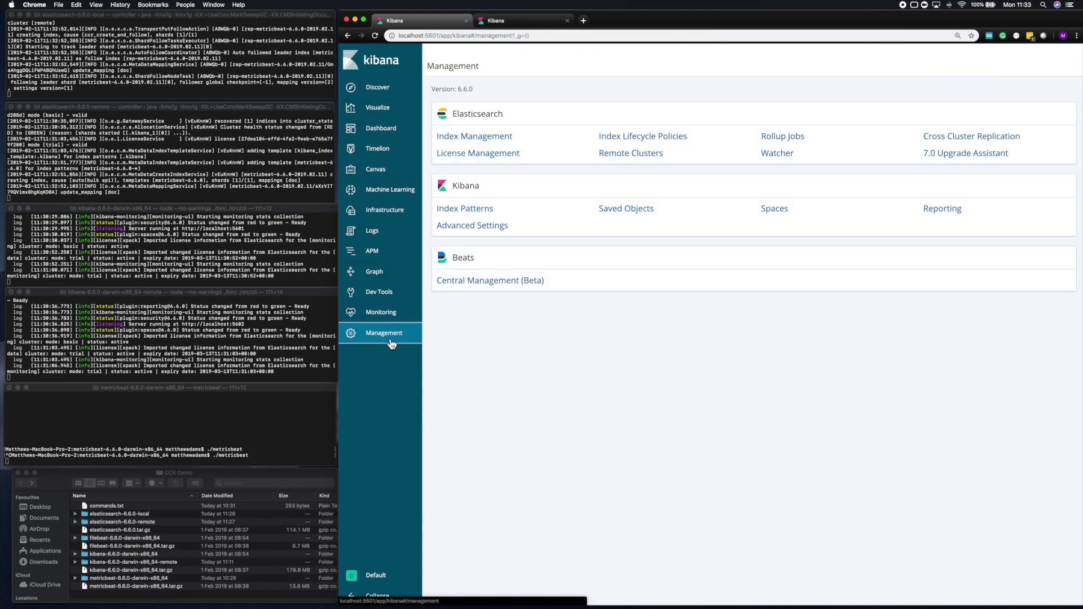
{"action": "left_click", "coordinate": [473, 216]}
{"action": "left_click", "coordinate": [599, 185]}
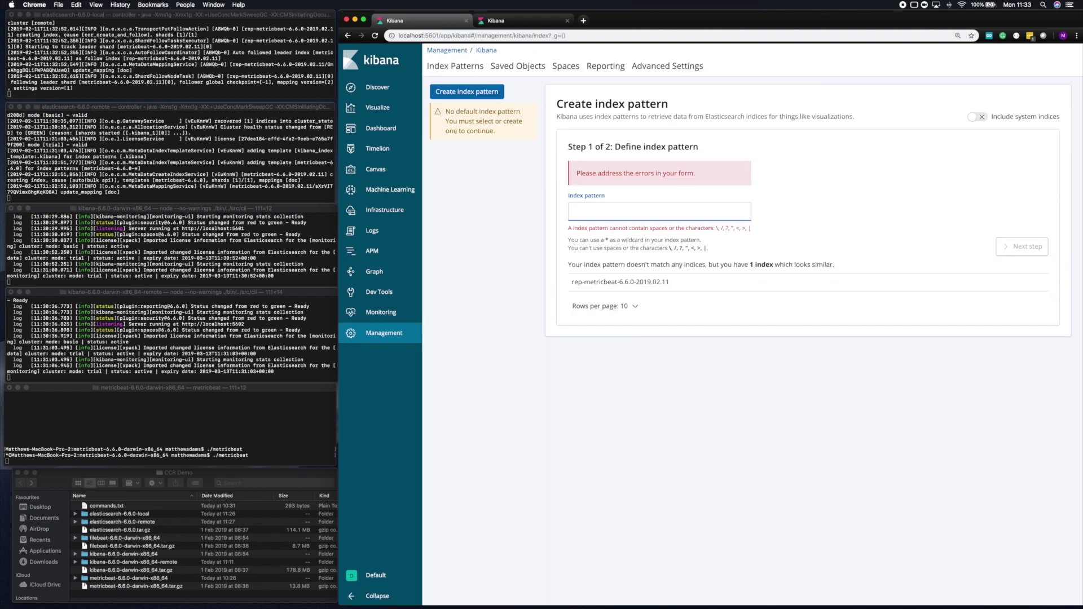
{"action": "type", "text": "me"}
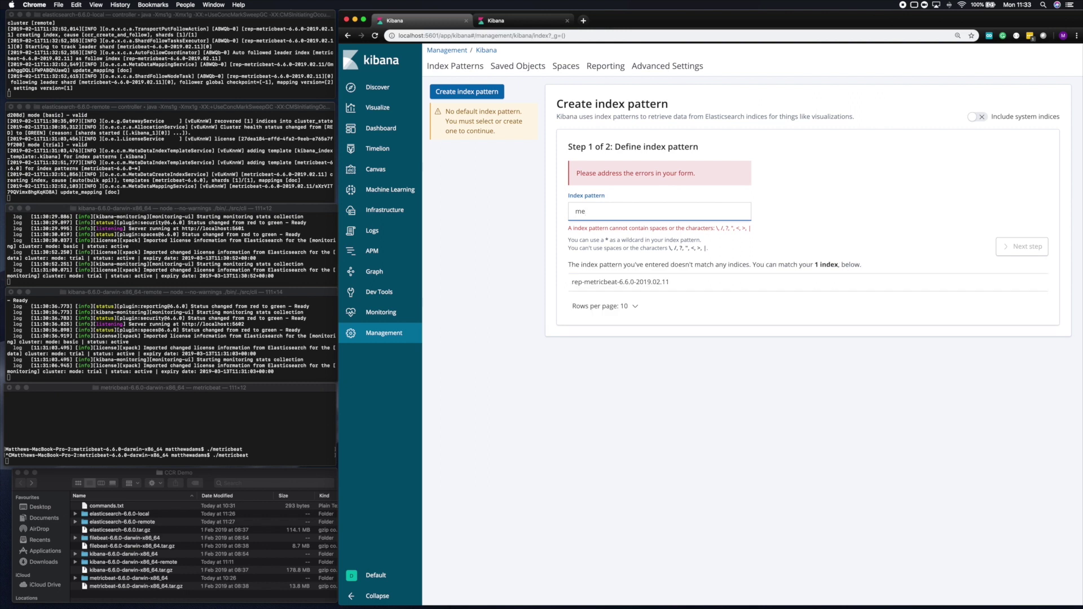
{"action": "type", "text": "tricbeat"}
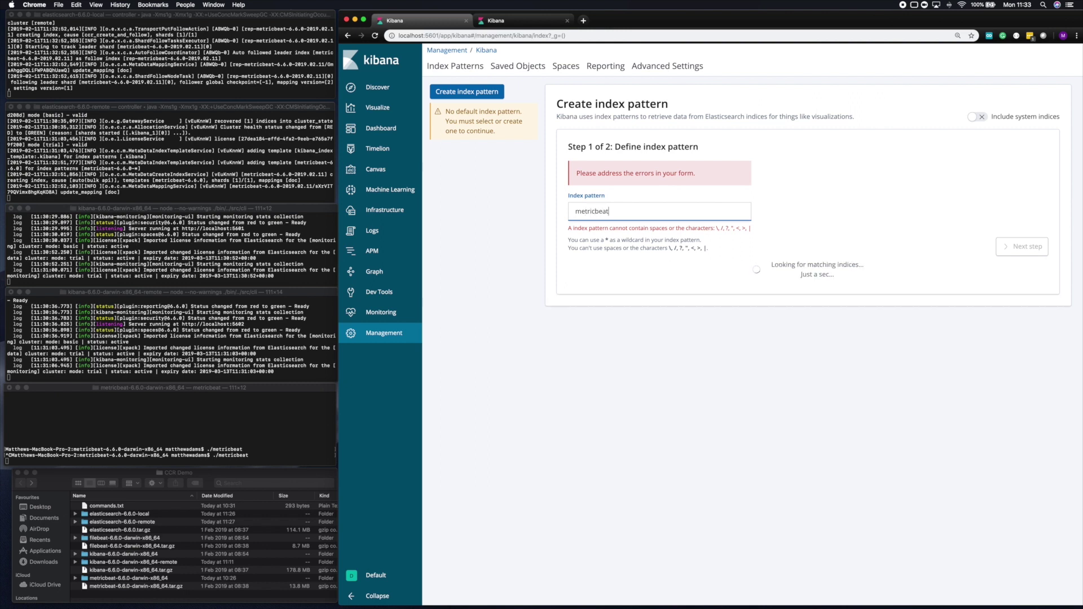
{"action": "key", "text": "BackSpace"}
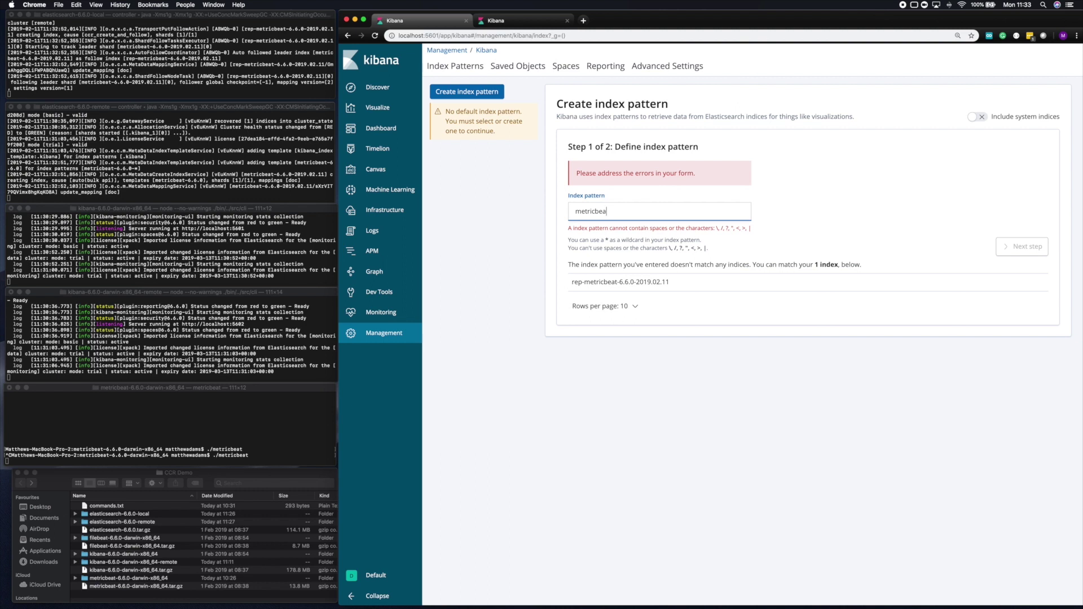
{"action": "type", "text": "t"}
{"action": "key", "text": "super+Left"}
{"action": "type", "text": "re-"}
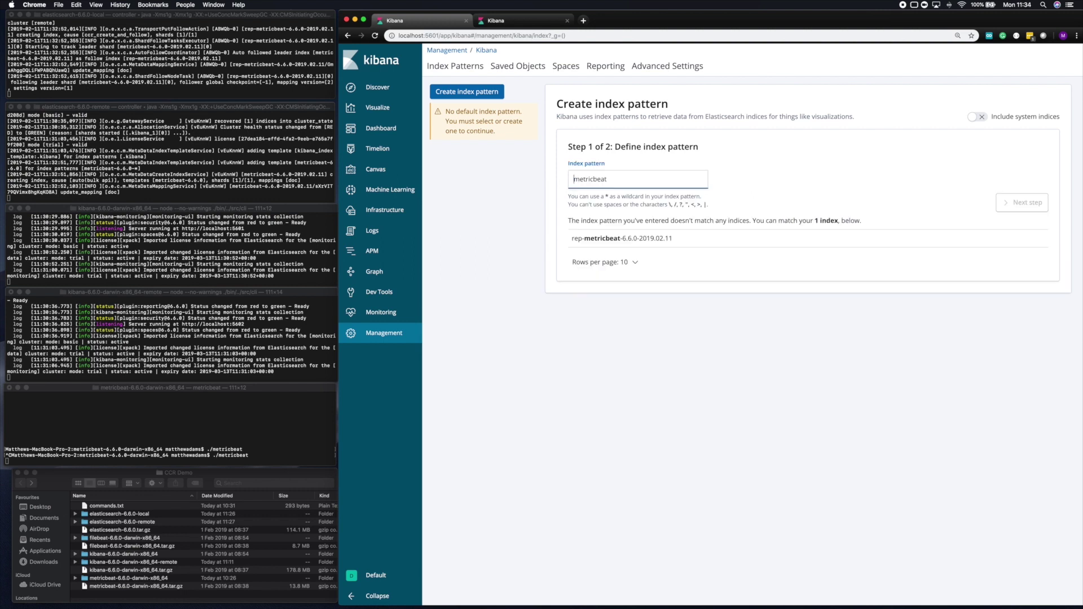
{"action": "type", "text": "p"}
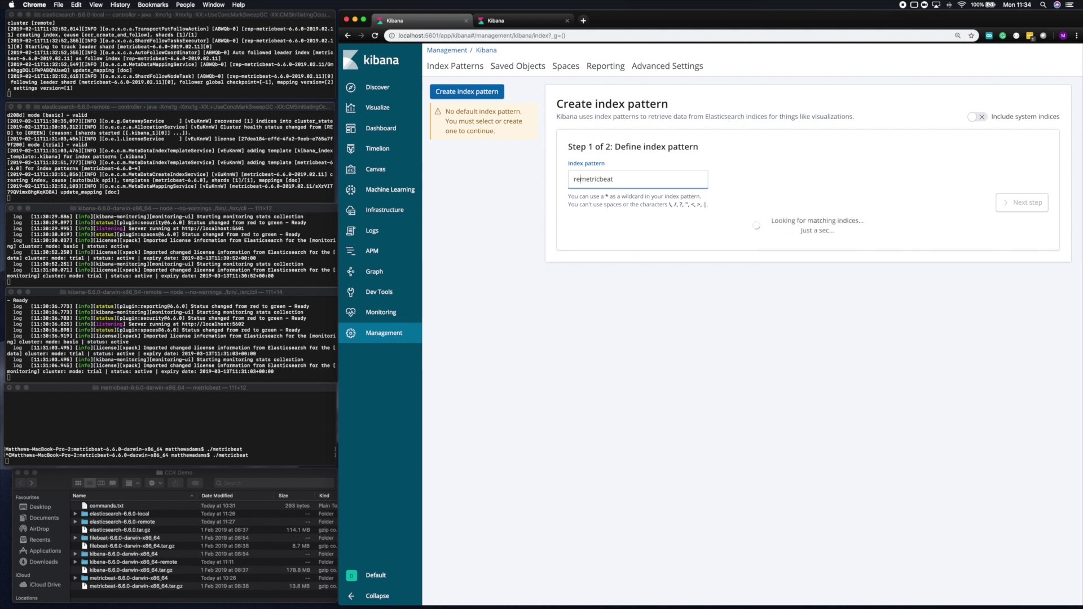
{"action": "type", "text": "-"}
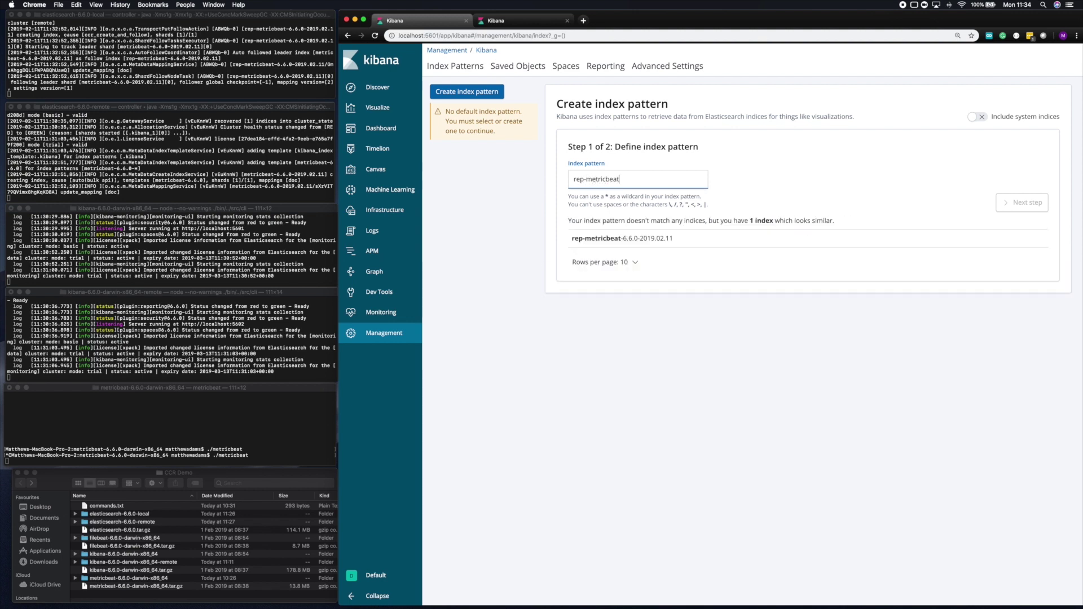
{"action": "type", "text": "*"}
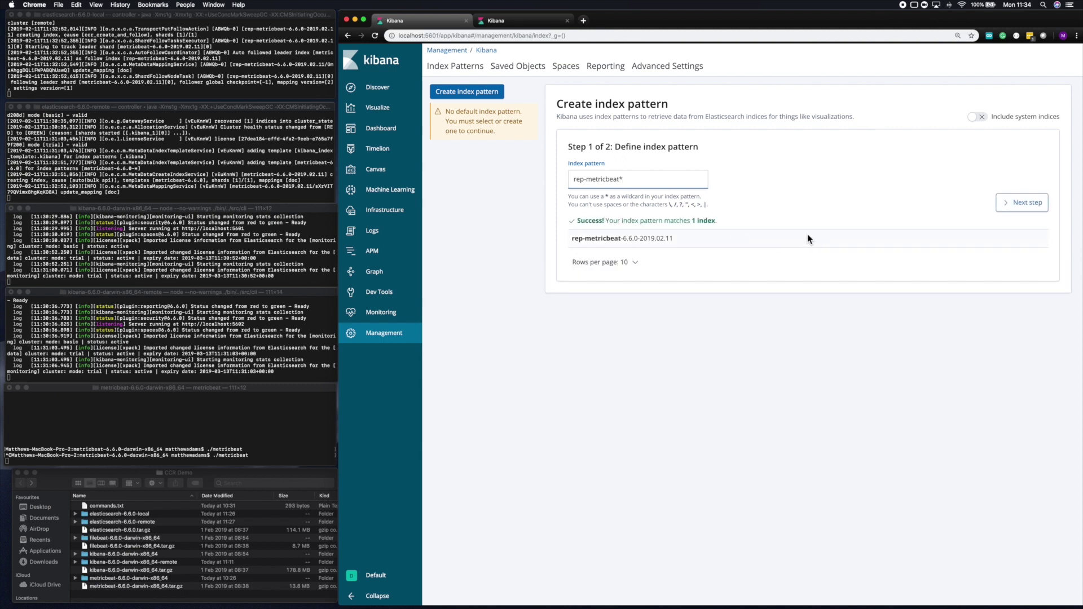
{"action": "left_click", "coordinate": [1015, 208]}
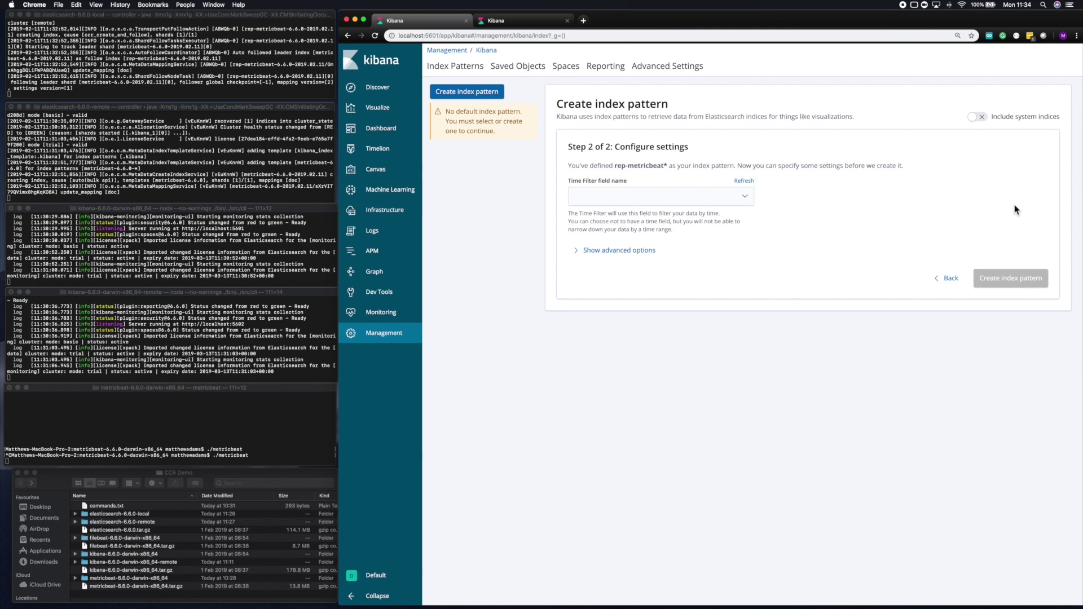
{"action": "left_click", "coordinate": [743, 198]}
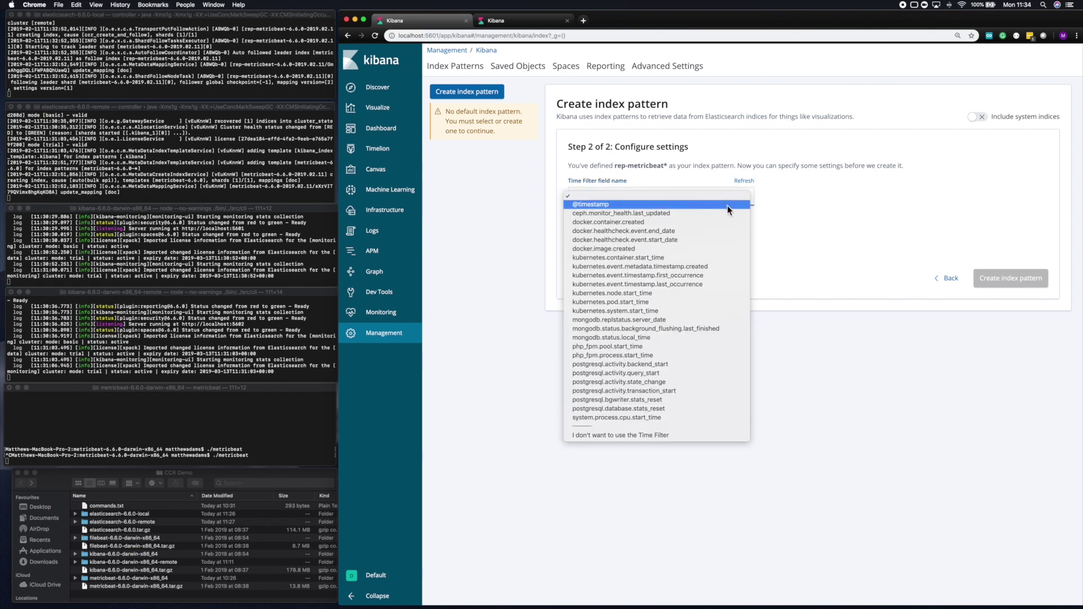
{"action": "left_click", "coordinate": [727, 205]}
{"action": "left_click", "coordinate": [999, 282]}
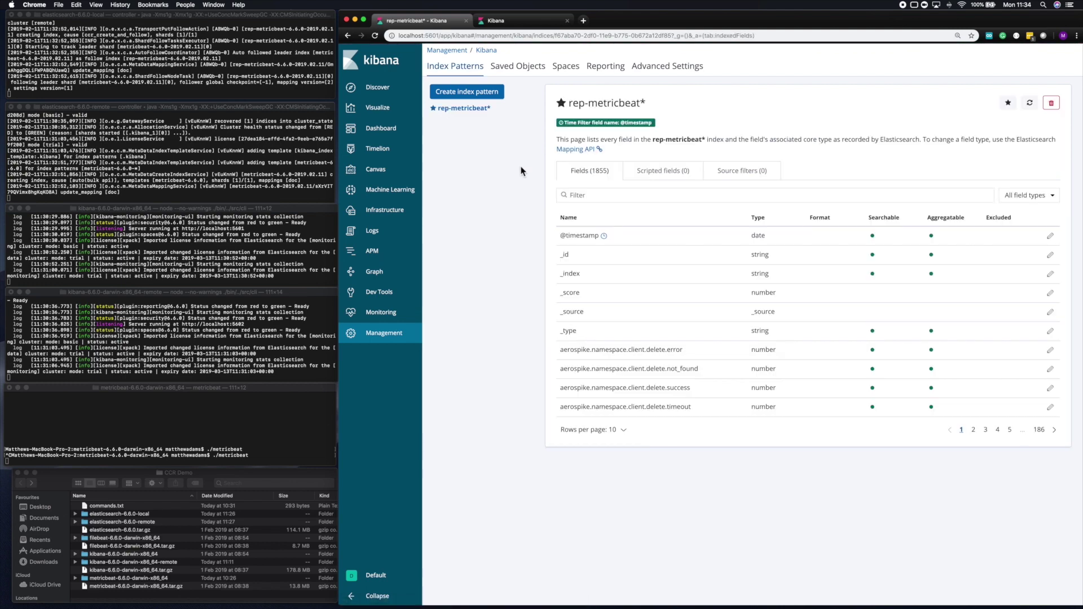
- Show rep-metricbeat* in Discover, refresh the results, and set auto-refresh to every 5 seconds
{"action": "left_click", "coordinate": [395, 92]}
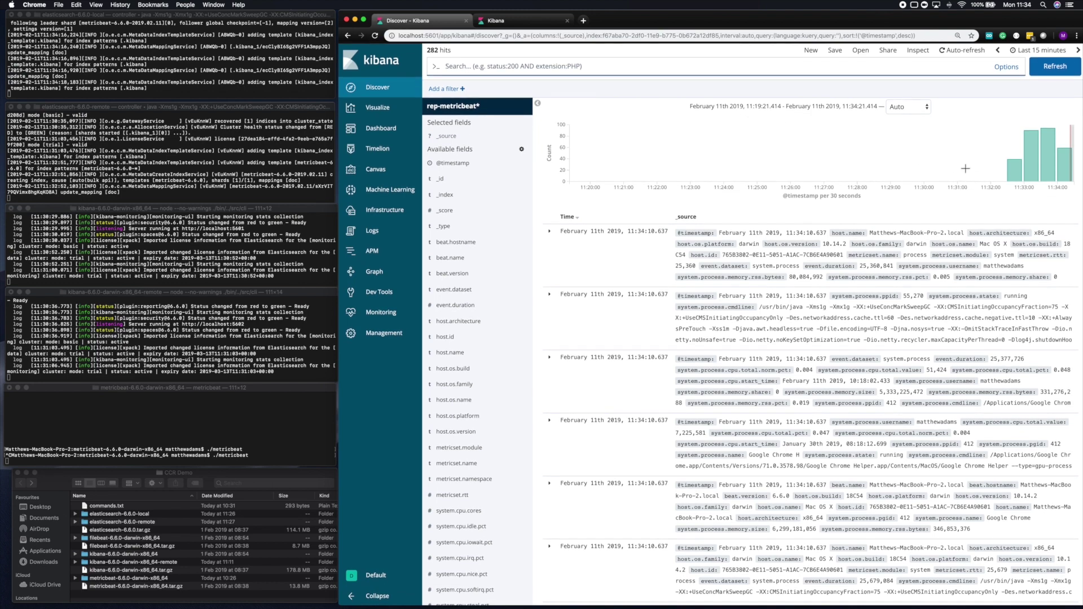
{"action": "left_click", "coordinate": [1061, 66]}
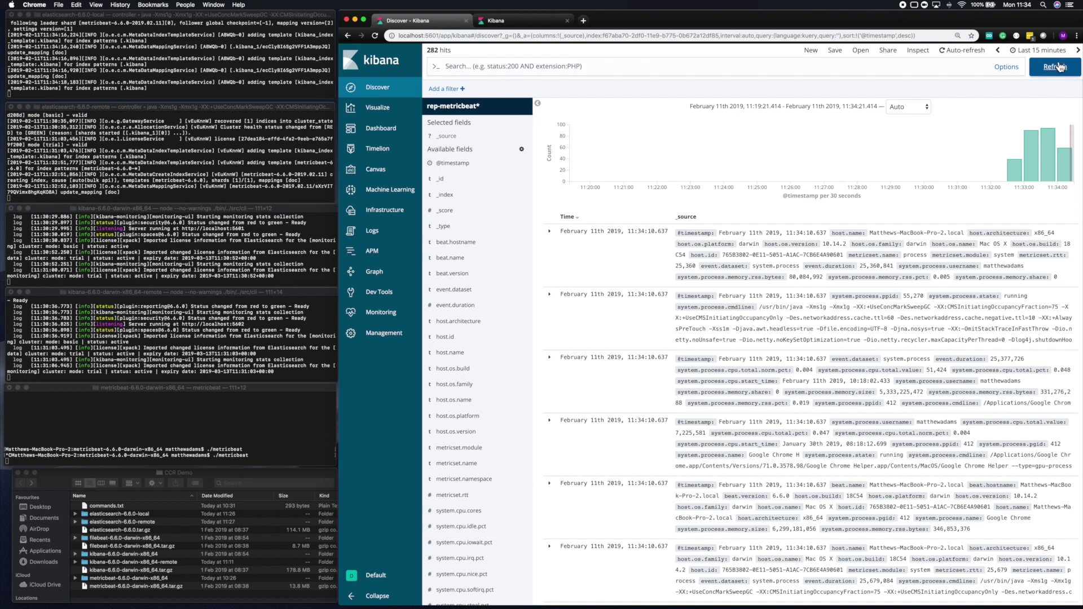
{"action": "left_click", "coordinate": [971, 58]}
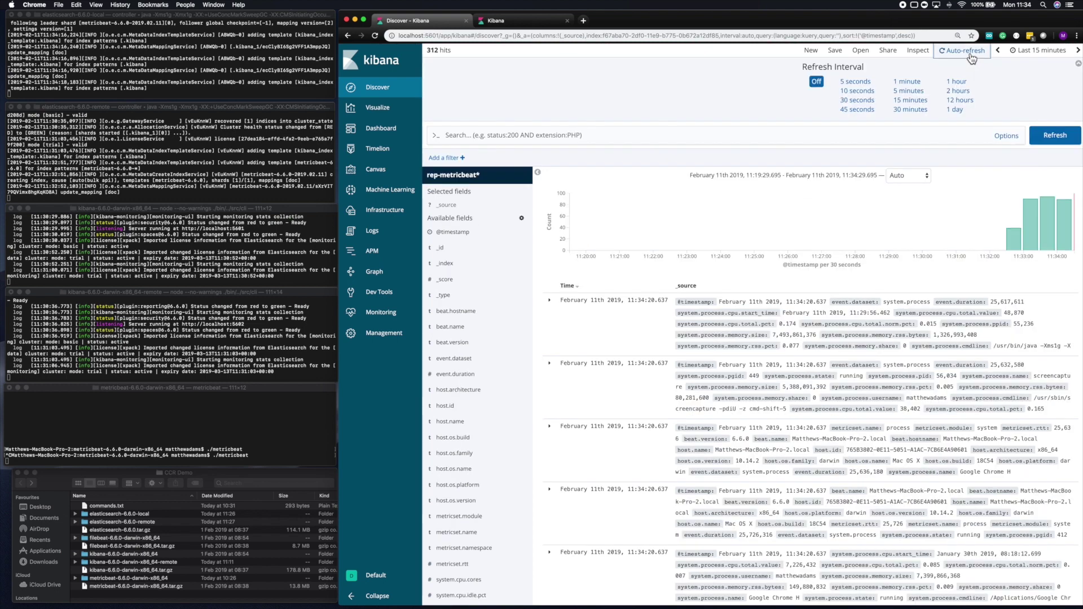
{"action": "left_click", "coordinate": [861, 84]}
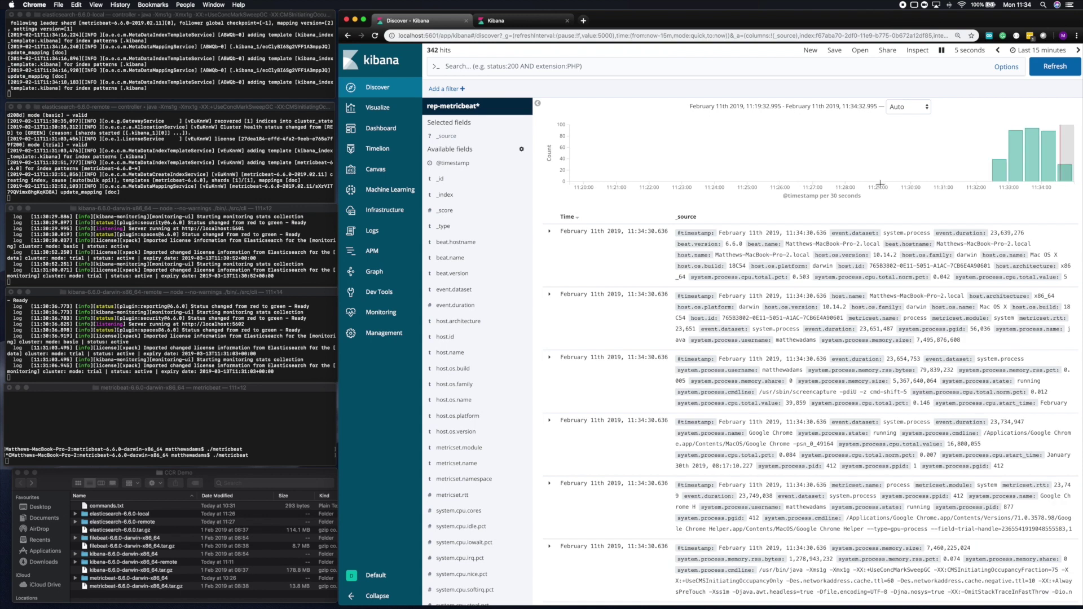